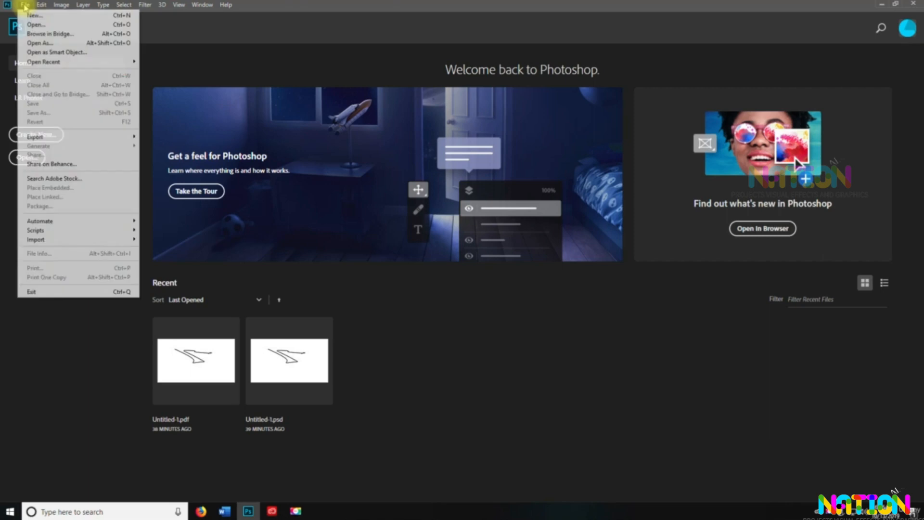
- Create a new document with the Default Photoshop Size preset, 7 × 5 inches at 300 pixels/inch
left_click(29, 18)
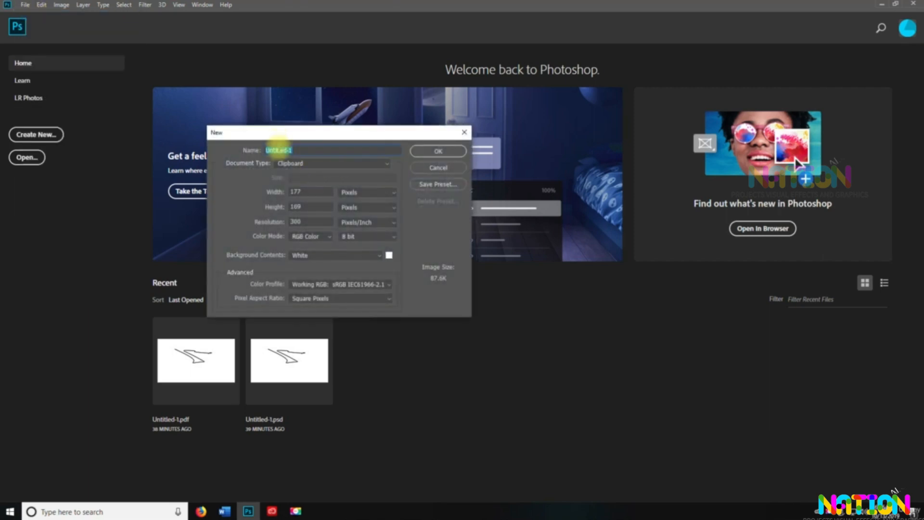
left_click(277, 162)
left_click(301, 177)
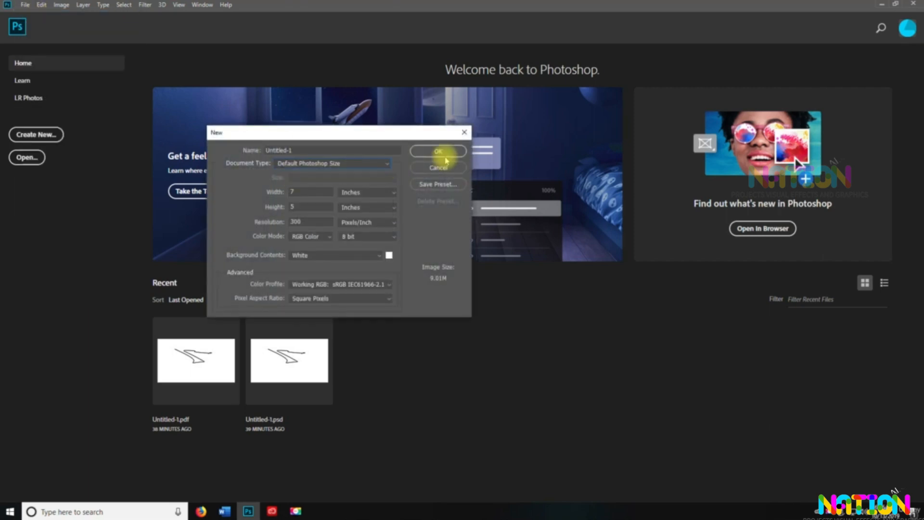
left_click(438, 151)
left_click(85, 6)
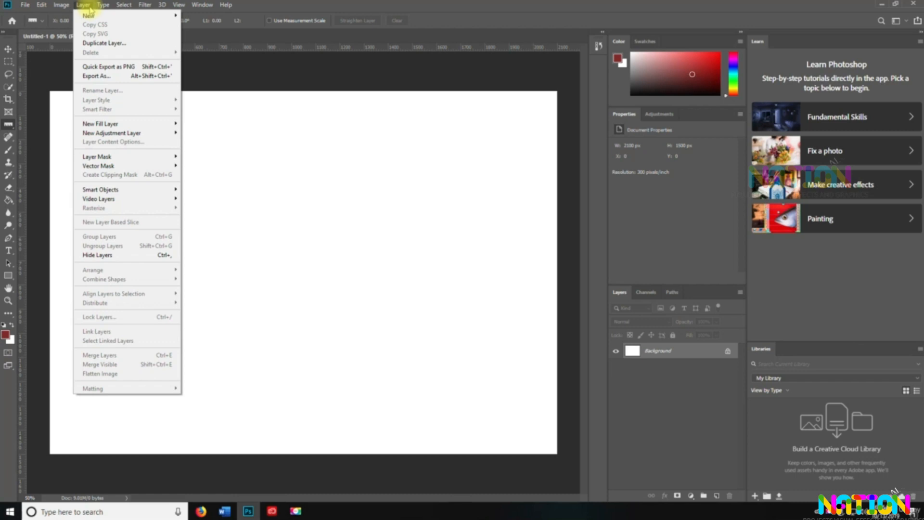
mouse_move(97, 17)
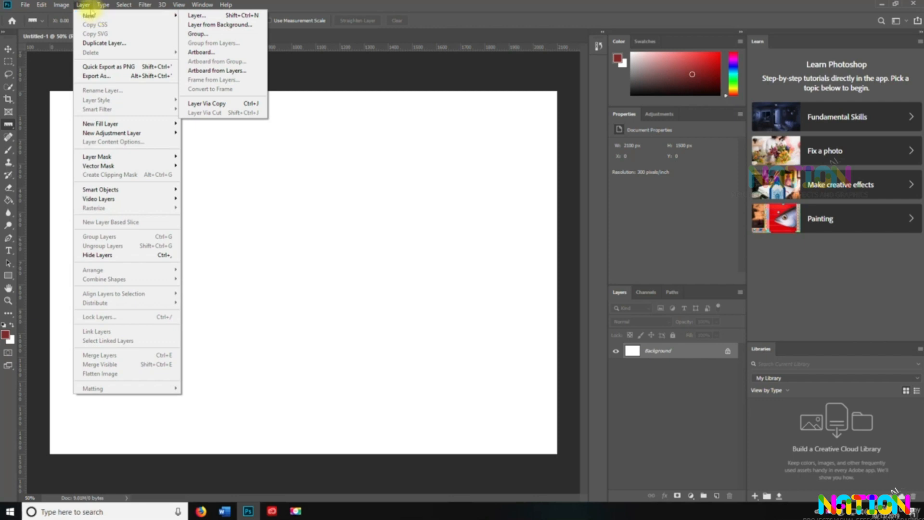
left_click(83, 7)
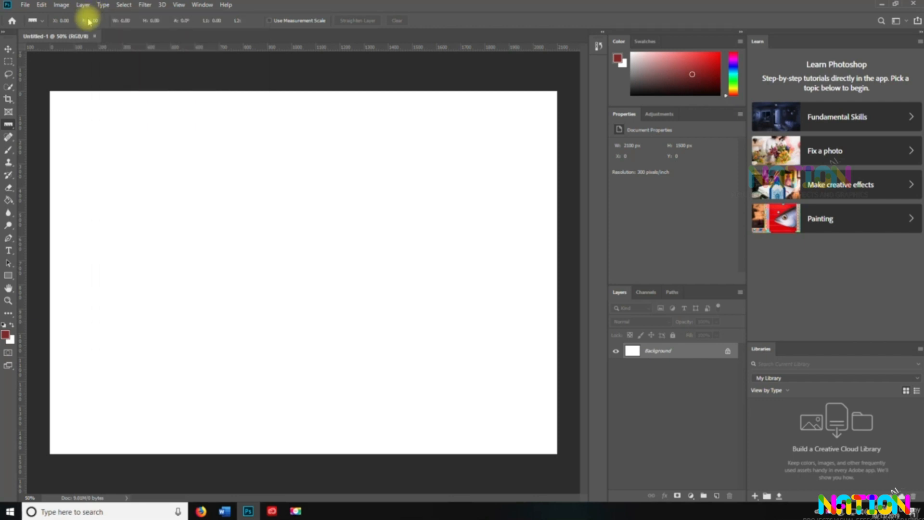
key("ctrl+shift+n")
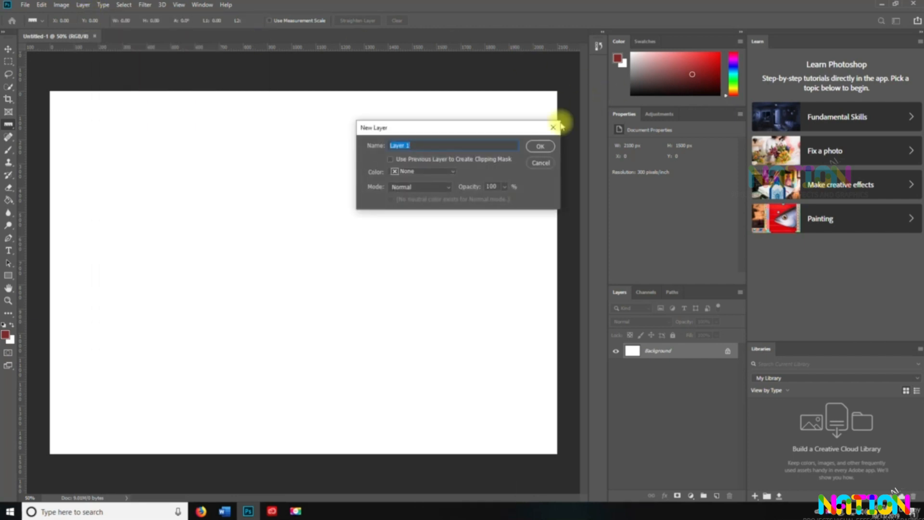
left_click(541, 163)
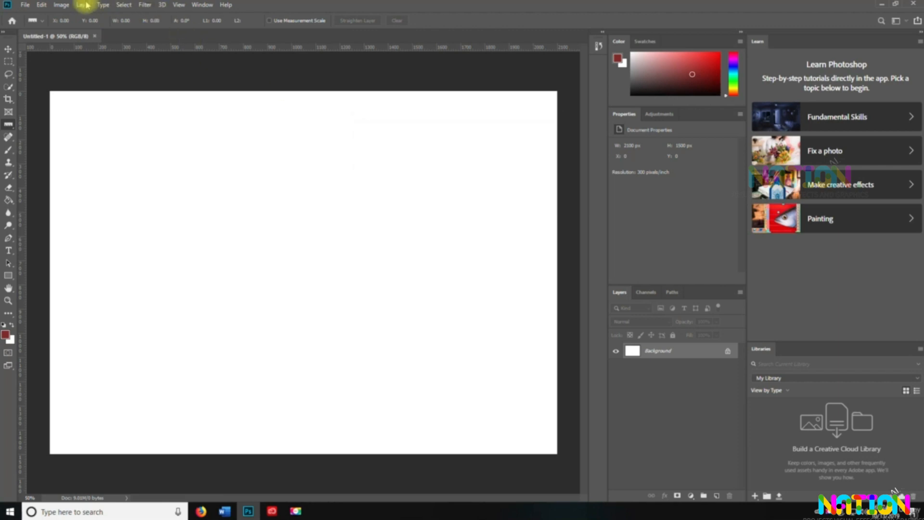
- Duplicate the Background layer within the document under the name Background copy
left_click(84, 5)
mouse_move(91, 17)
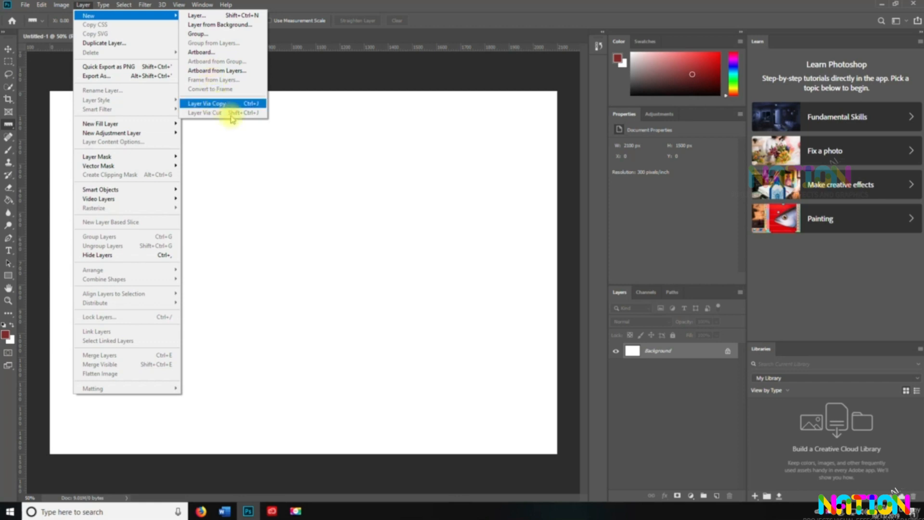
left_click(116, 43)
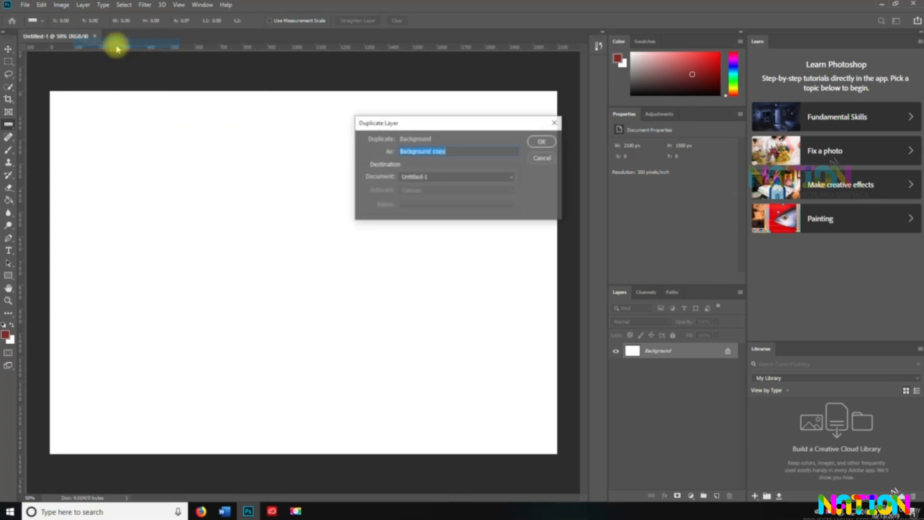
left_click(540, 142)
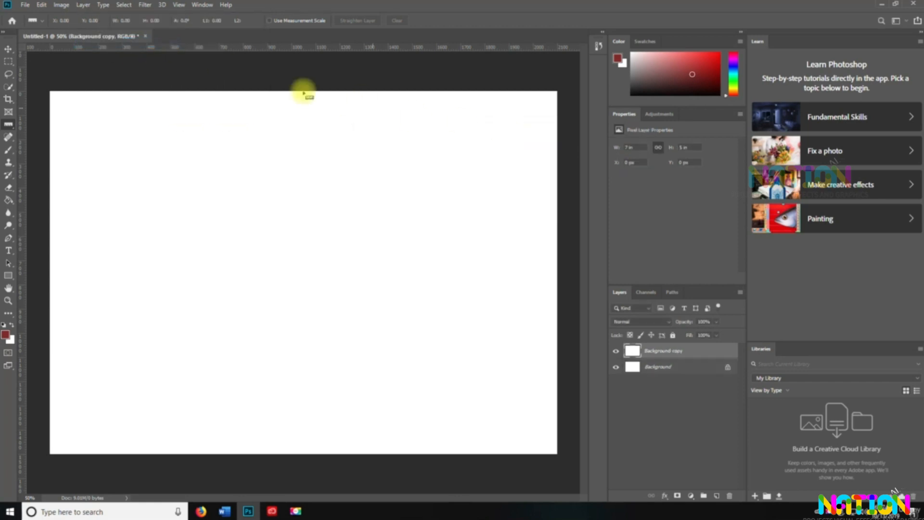
- Examine the available layer commands, including Delete, Layer Style, masks and Matting, and compare them with the Layers panel's own commands
left_click(83, 5)
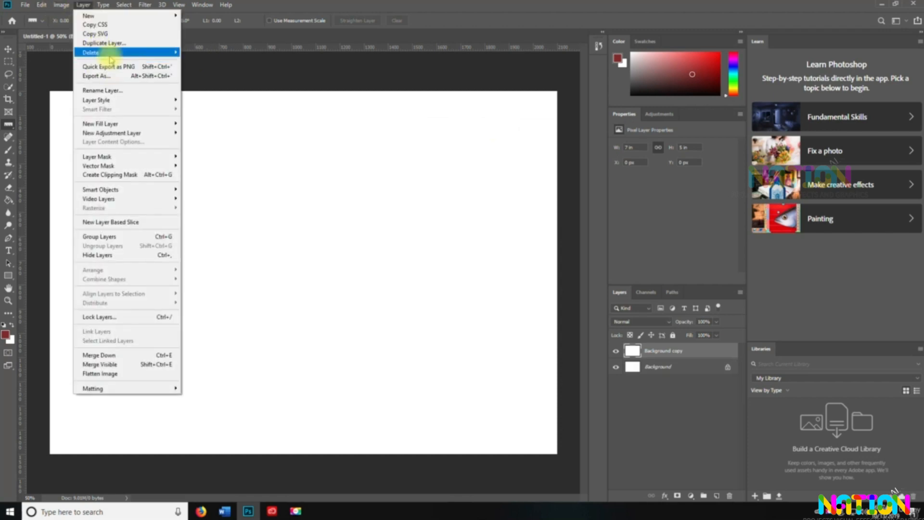
mouse_move(113, 57)
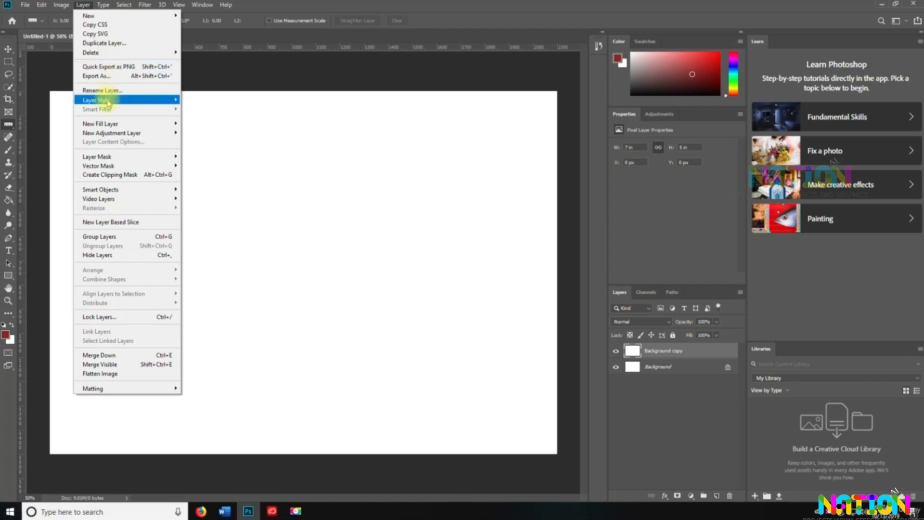
mouse_move(109, 102)
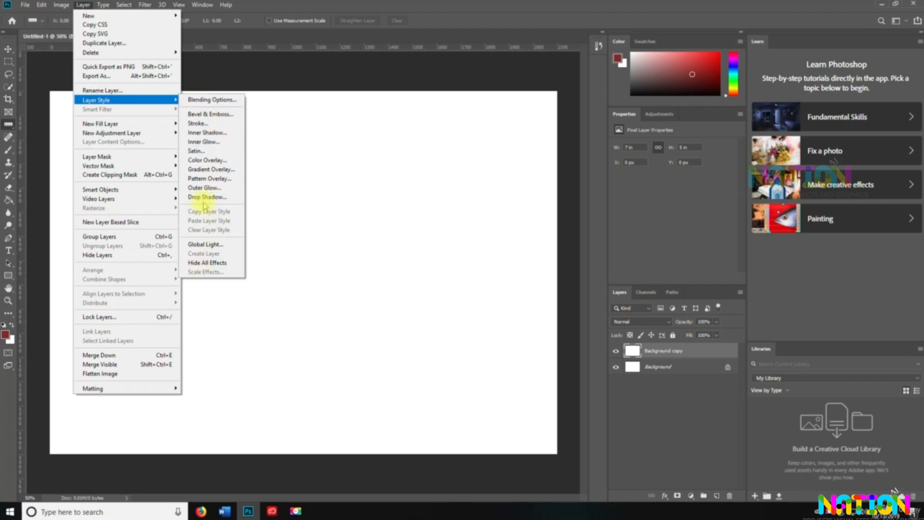
mouse_move(102, 128)
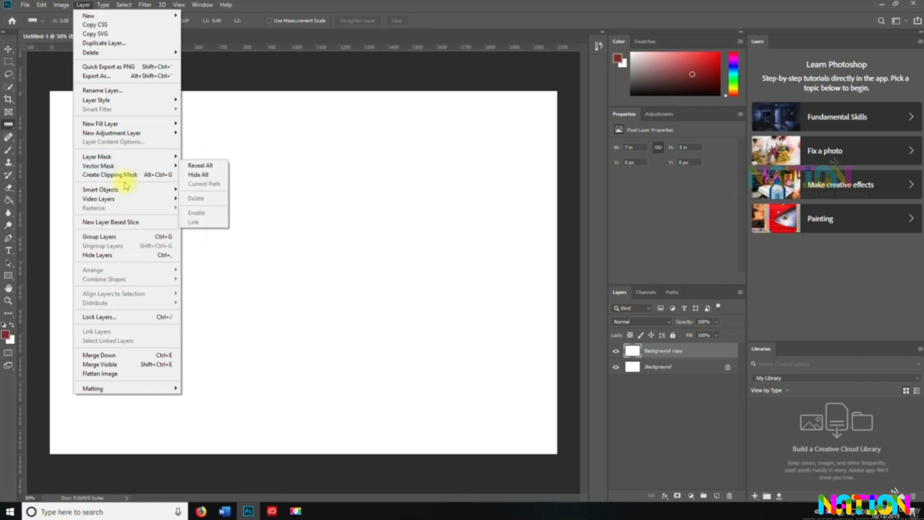
mouse_move(116, 204)
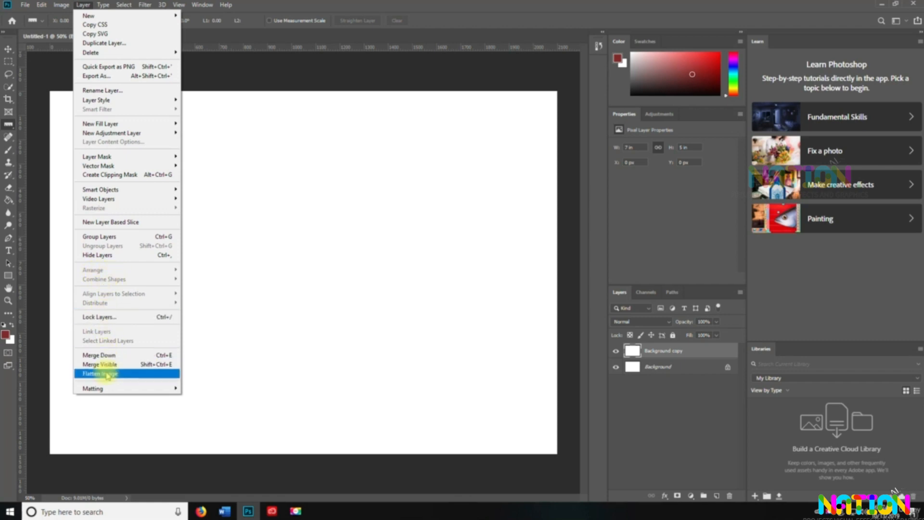
mouse_move(103, 388)
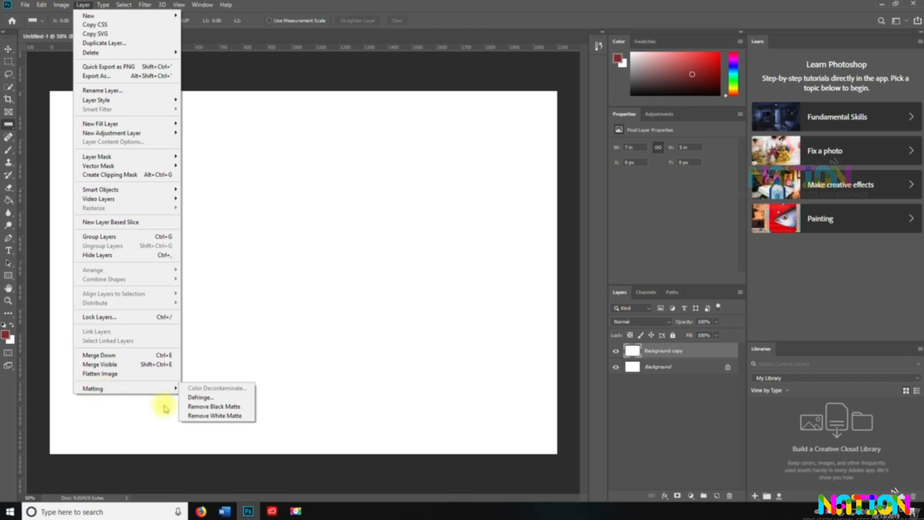
left_click(332, 267)
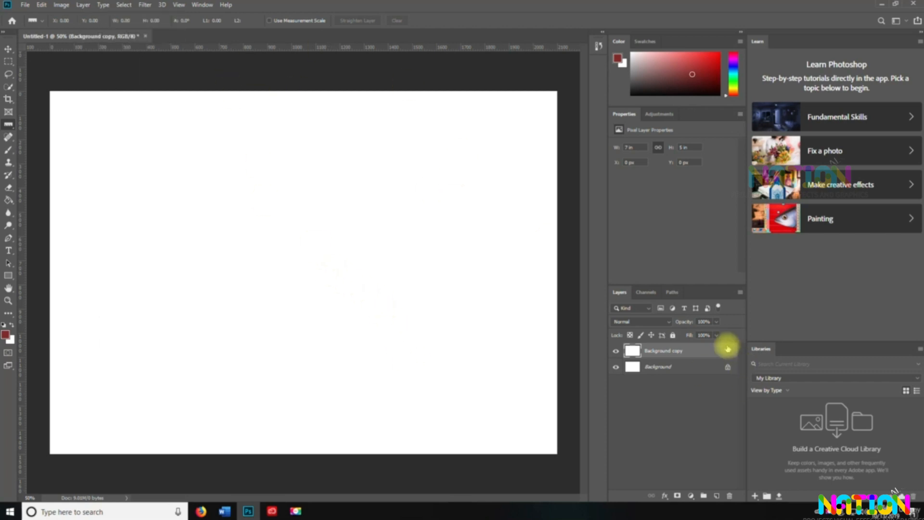
left_click(740, 292)
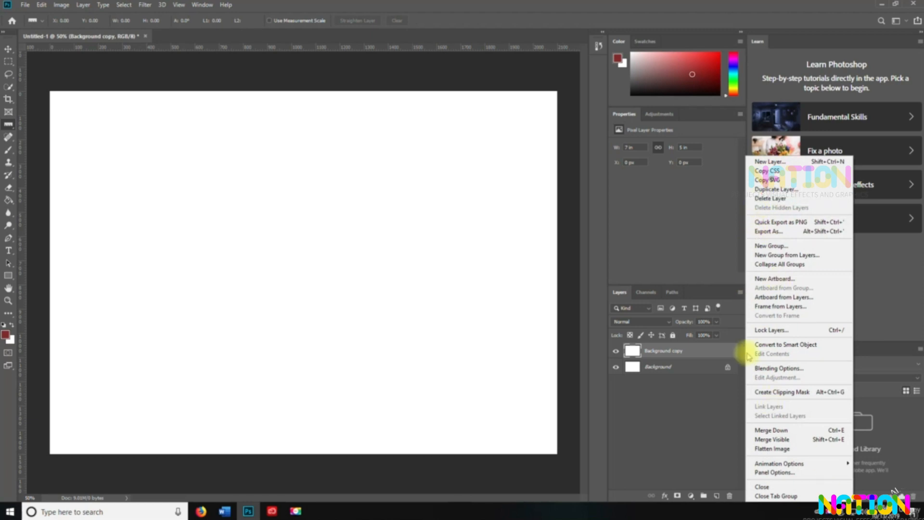
left_click(74, 6)
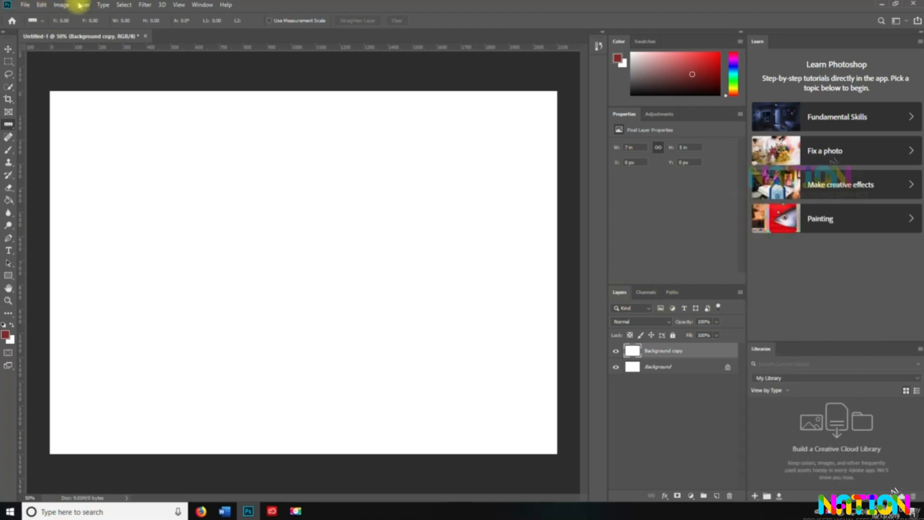
left_click(81, 6)
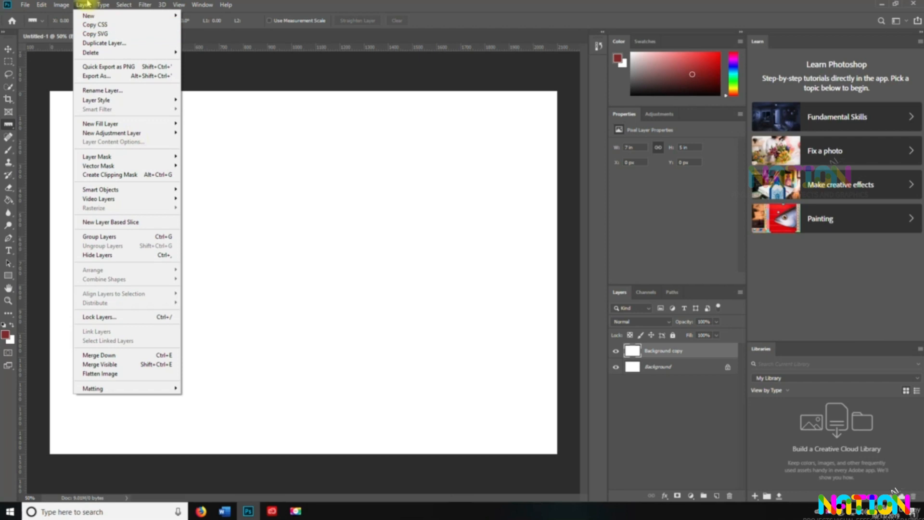
left_click(87, 5)
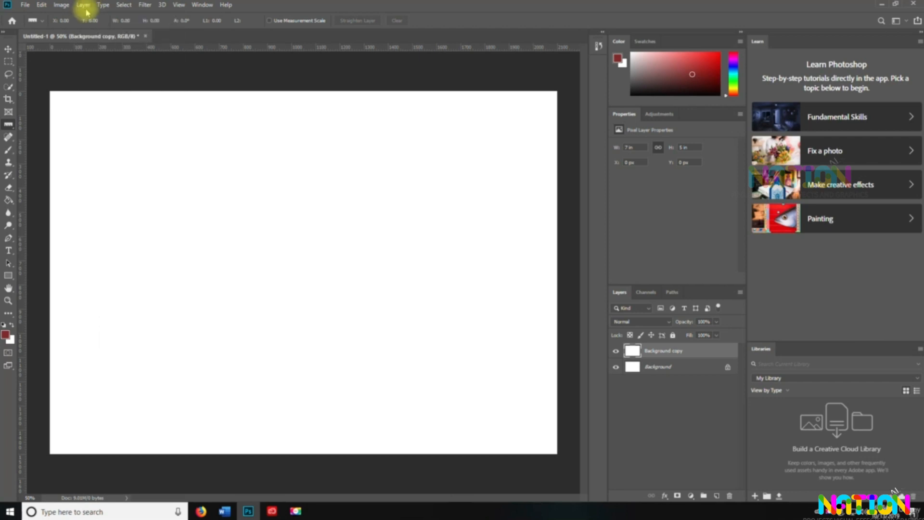
left_click(740, 291)
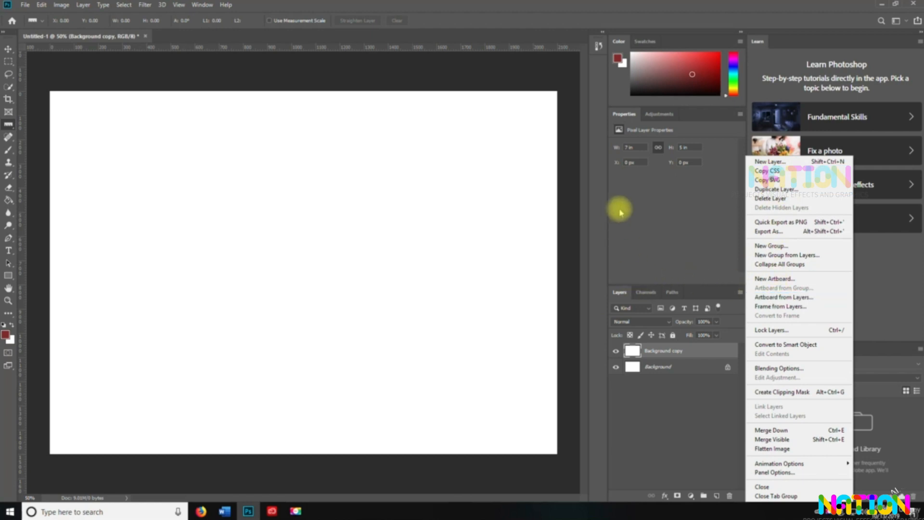
left_click(680, 263)
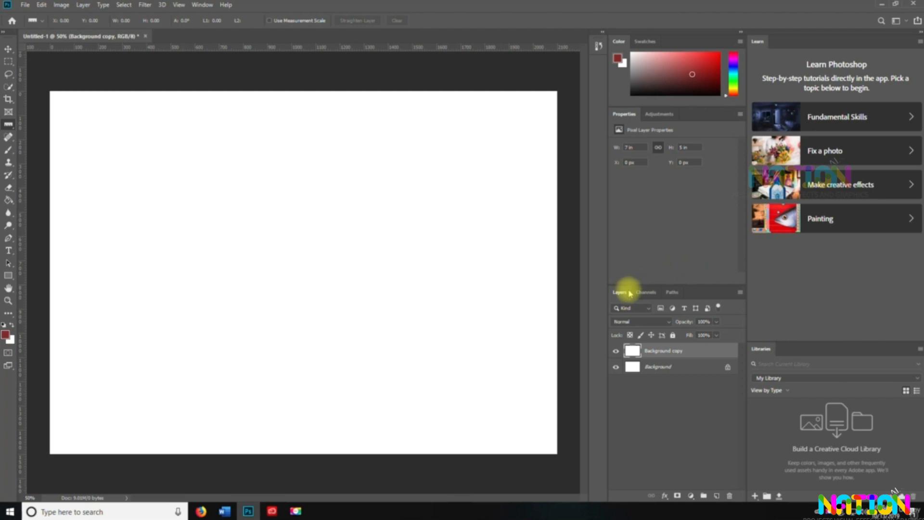
- Undock the Layers panel, hide all panels, and bring back only Layers as a floating panel beside the canvas
left_click_drag(621, 292, 165, 141)
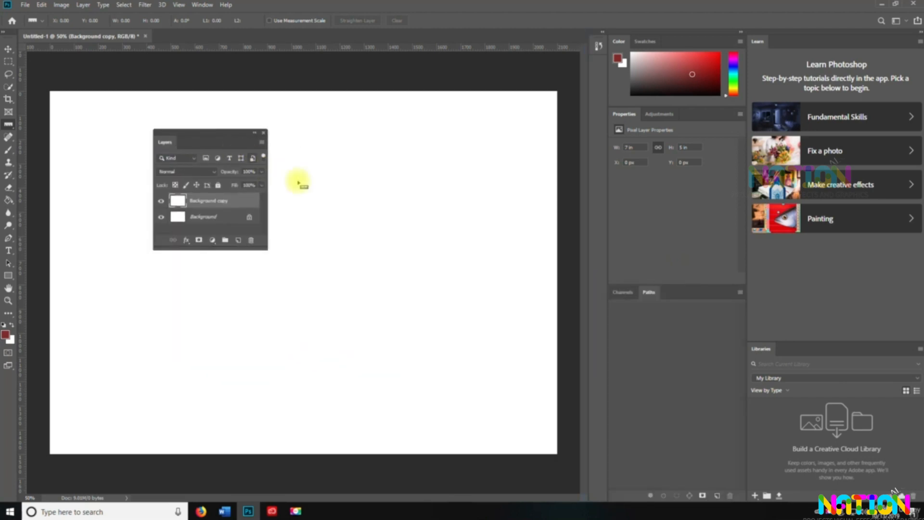
key("Tab")
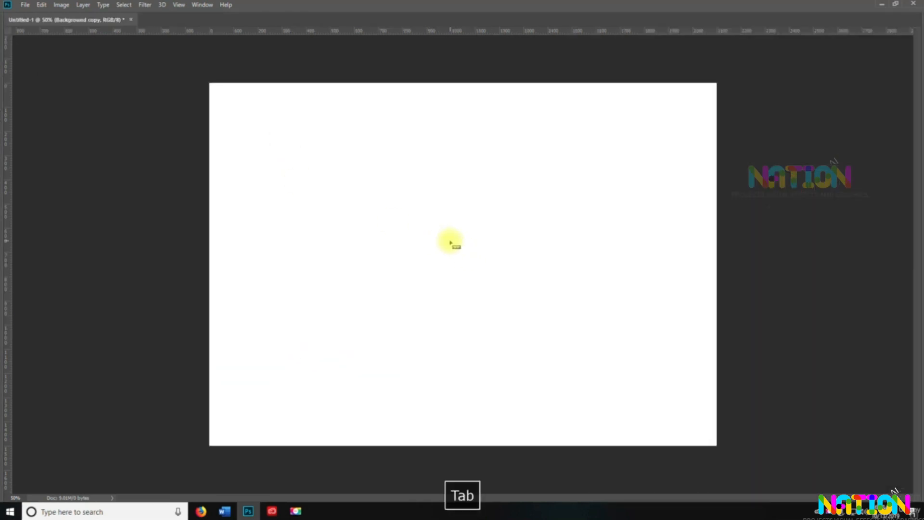
left_click(196, 5)
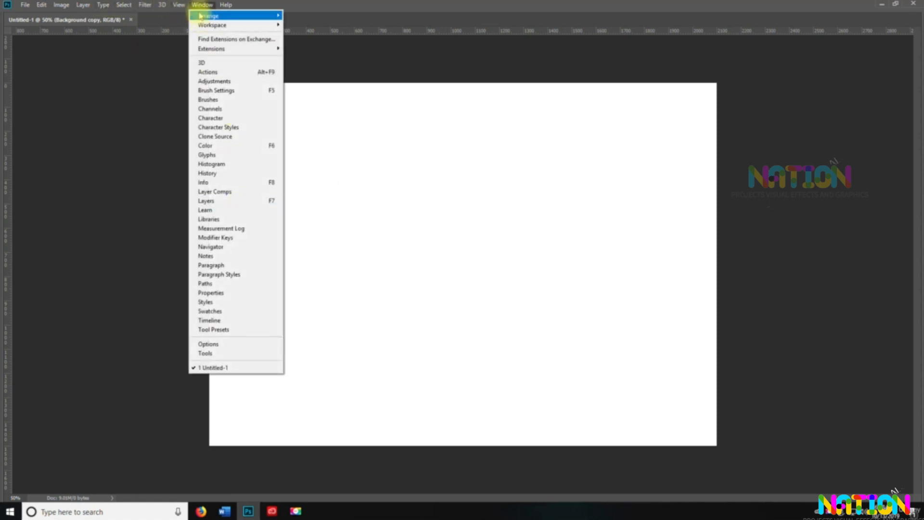
left_click(217, 204)
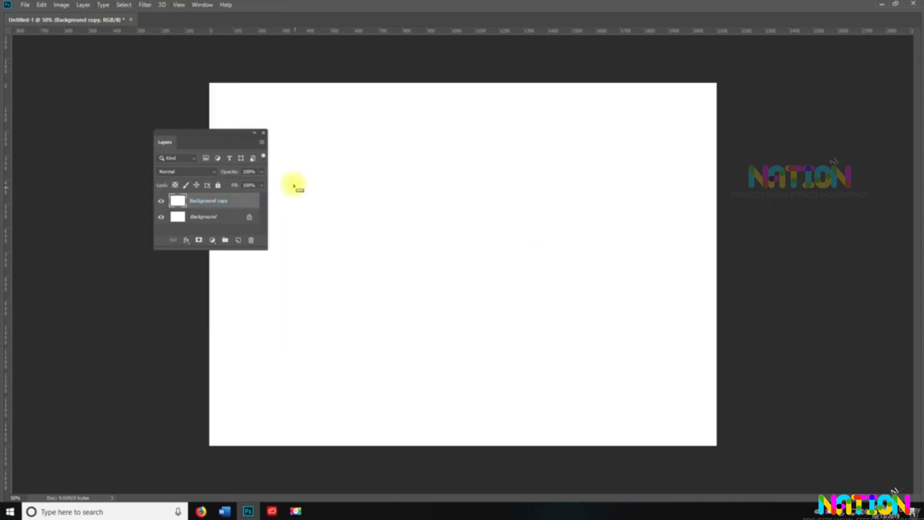
left_click_drag(256, 136, 860, 73)
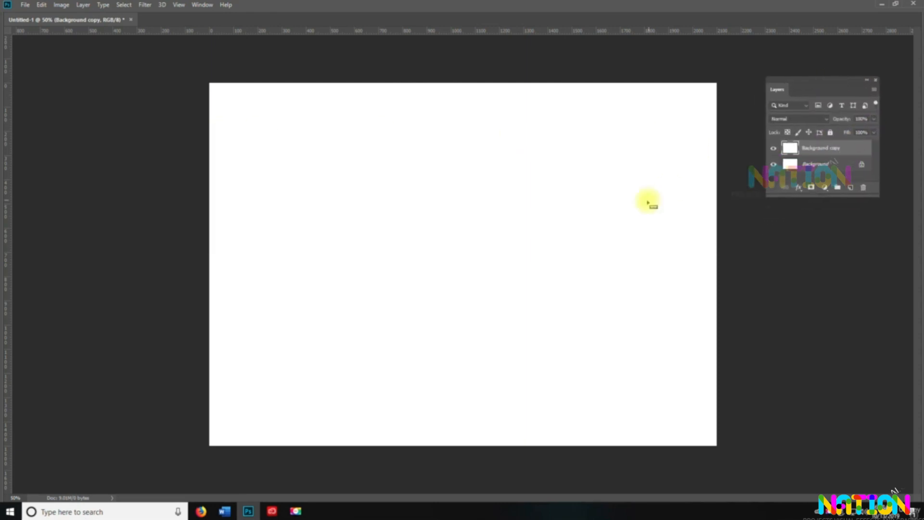
- Show the Tools panel again alongside the floating Layers panel
key("space")
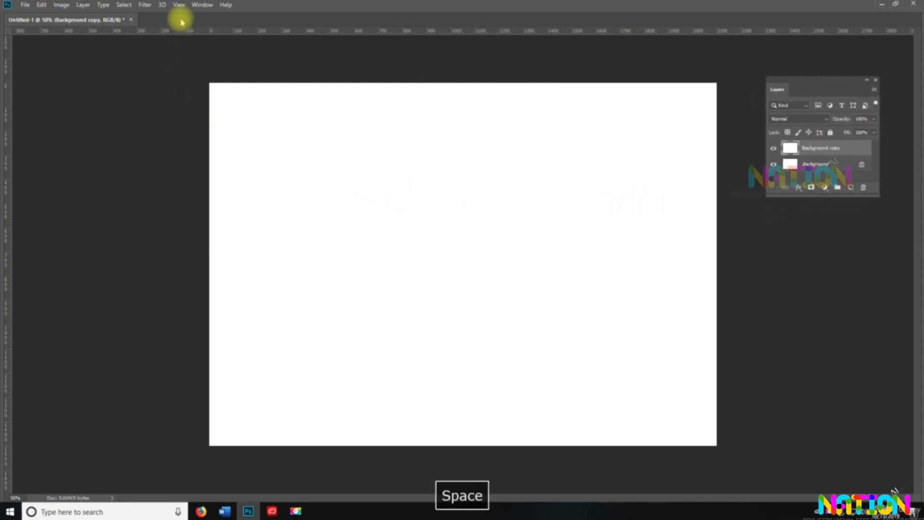
left_click(202, 5)
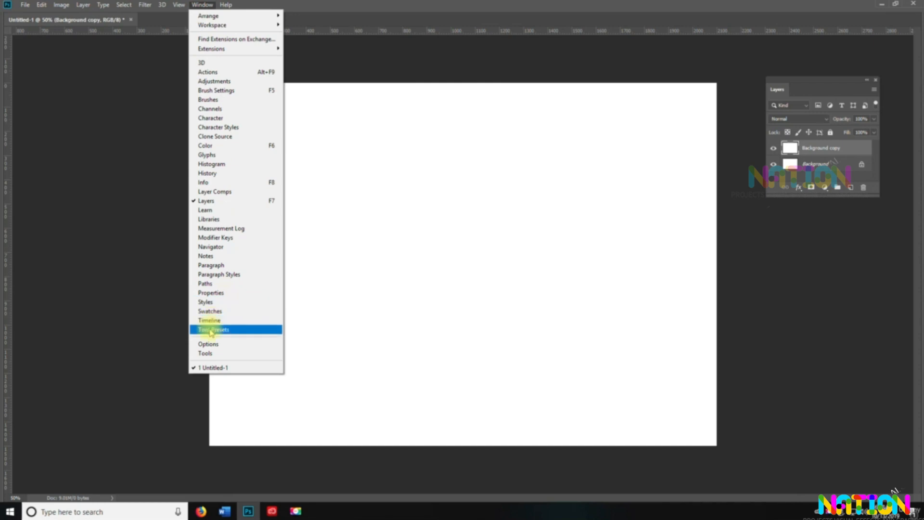
left_click(204, 354)
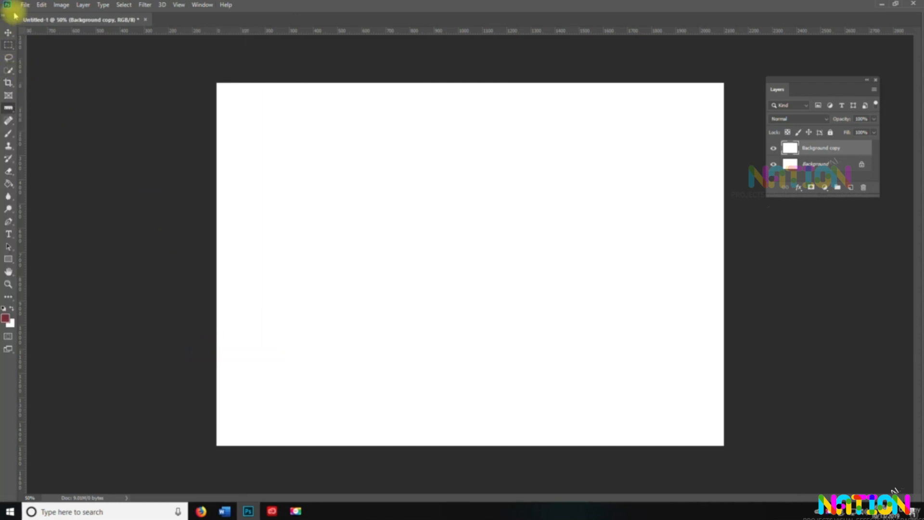
key("space")
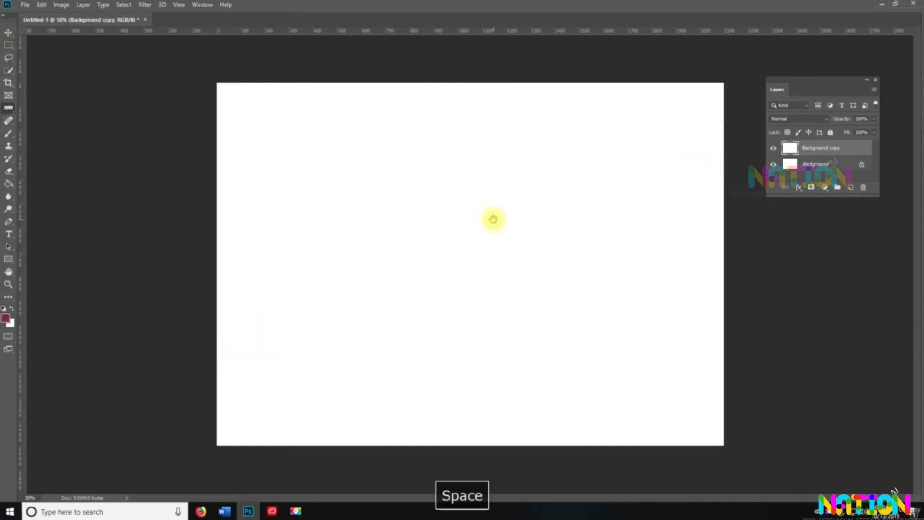
- Move the floating Layers panel up against the canvas edge and lengthen it to nearly the canvas height
left_click_drag(810, 79, 777, 45)
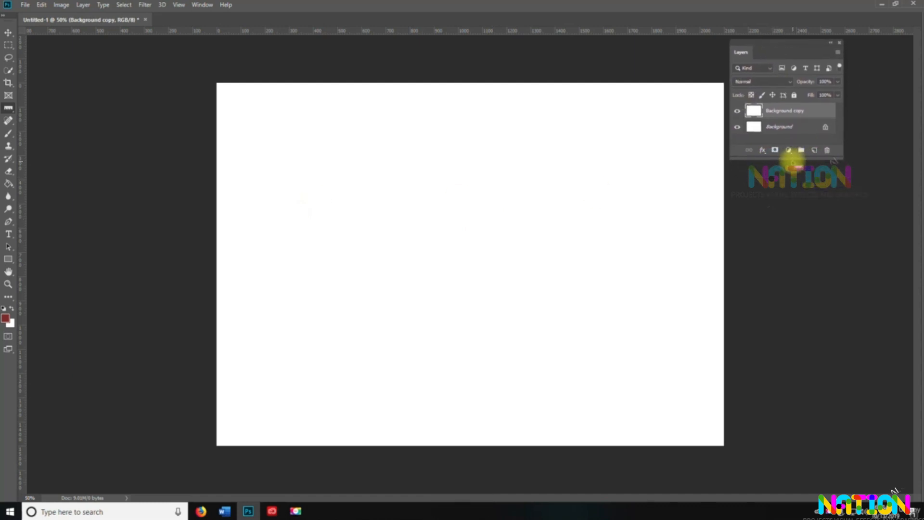
left_click_drag(790, 161, 836, 433)
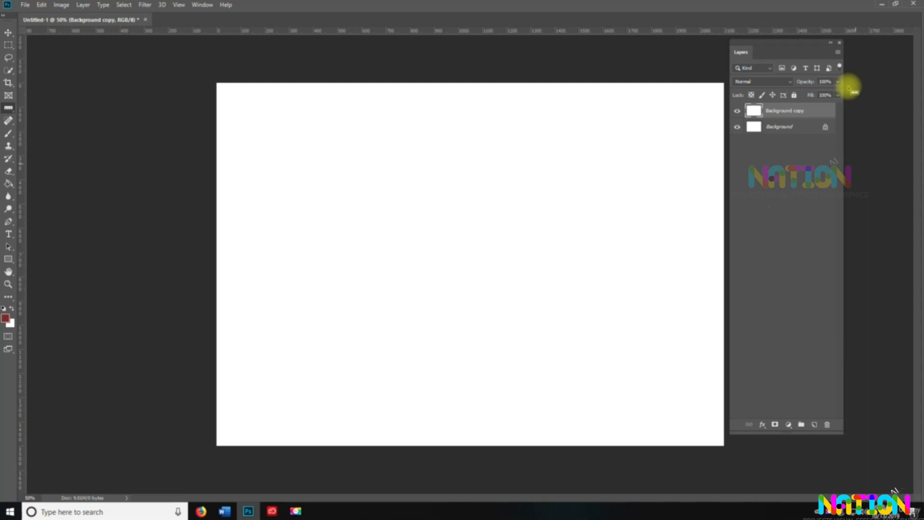
- Add two blank layers with default names above Background copy
left_click(840, 55)
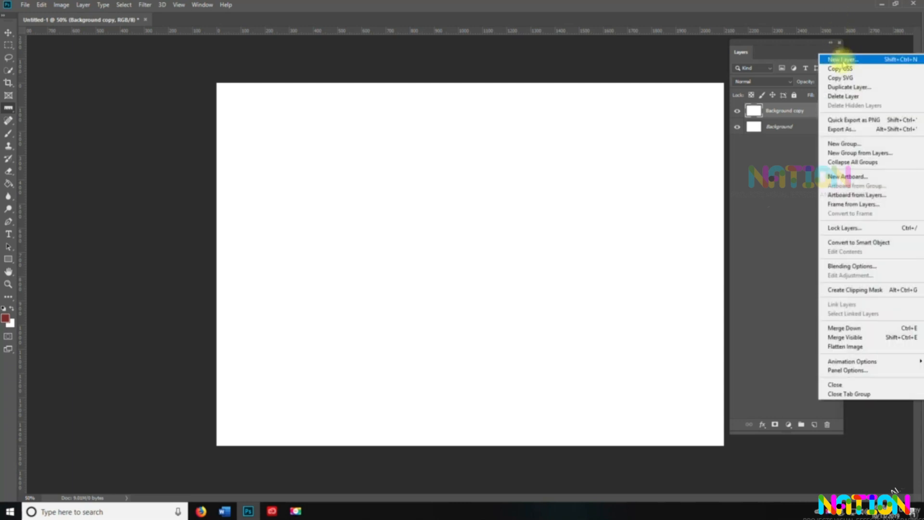
left_click(843, 59)
left_click(540, 148)
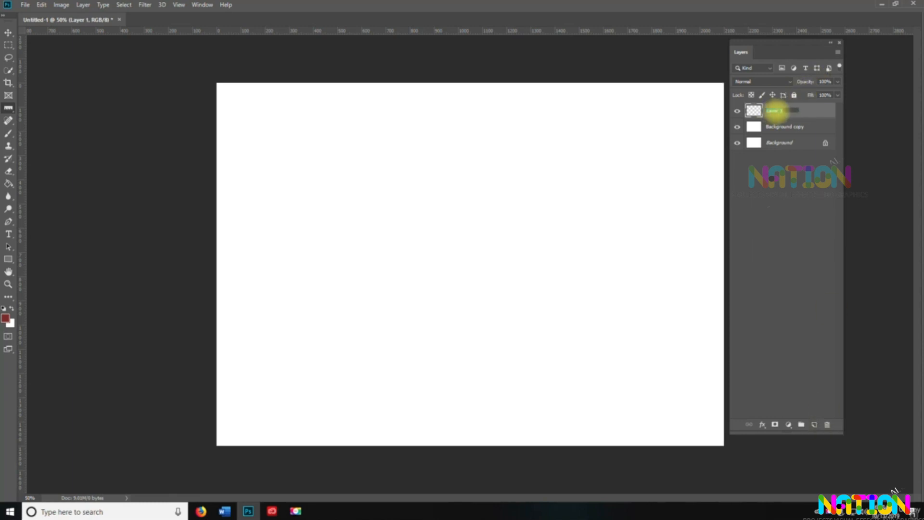
left_click(769, 275)
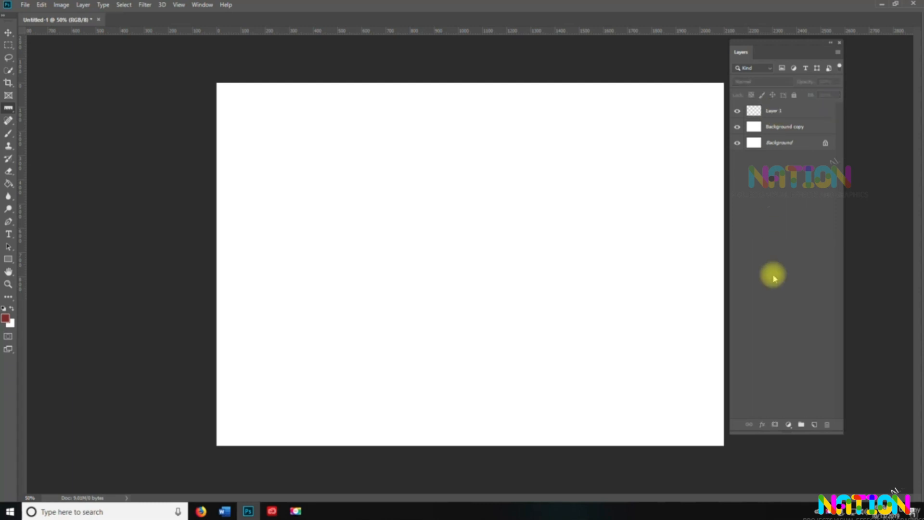
left_click(815, 425)
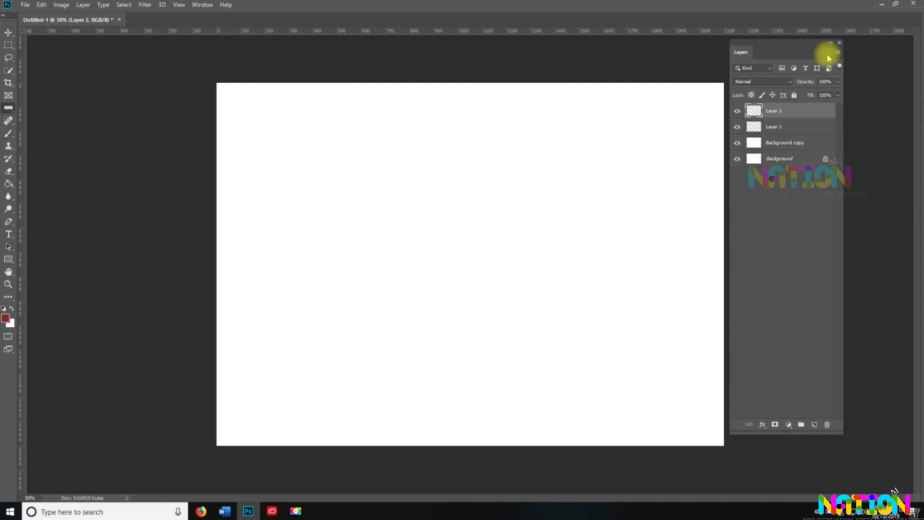
- Create another new layer at the top of the stack, named Layer 45
key("ctrl+shift+n")
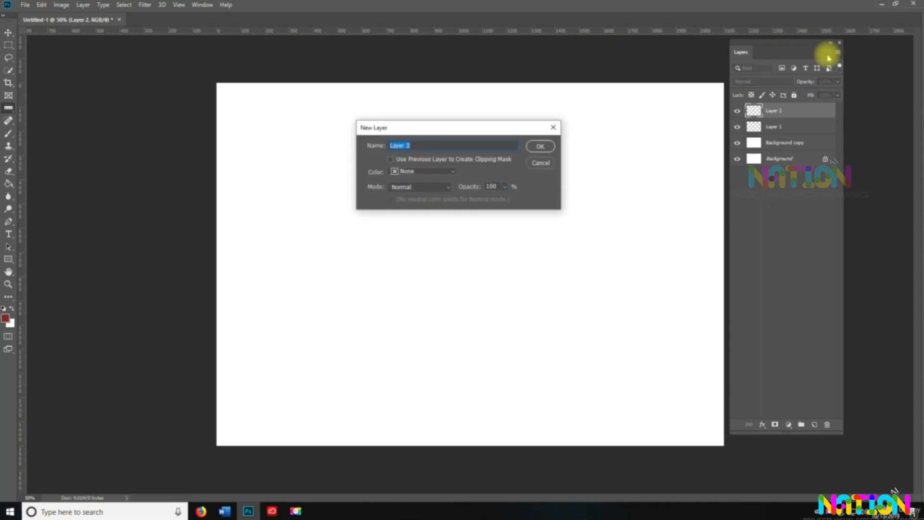
type("Layer 45")
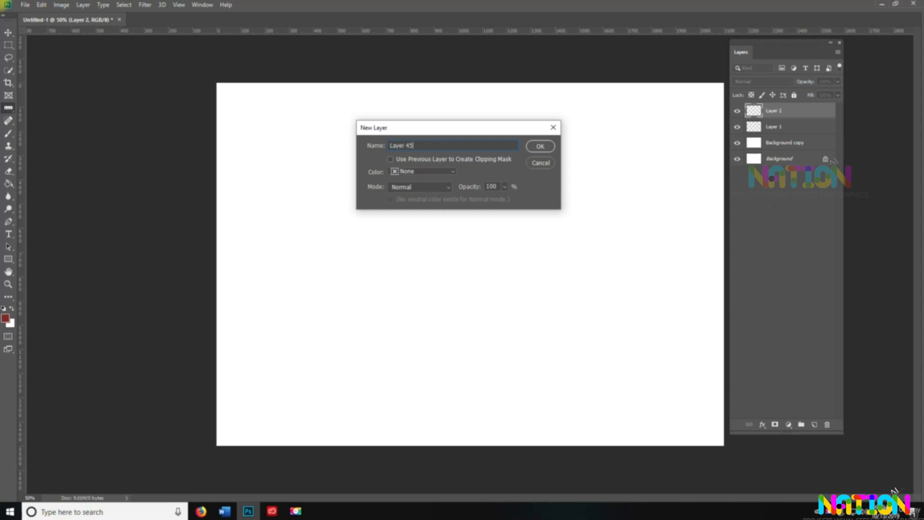
key("Return")
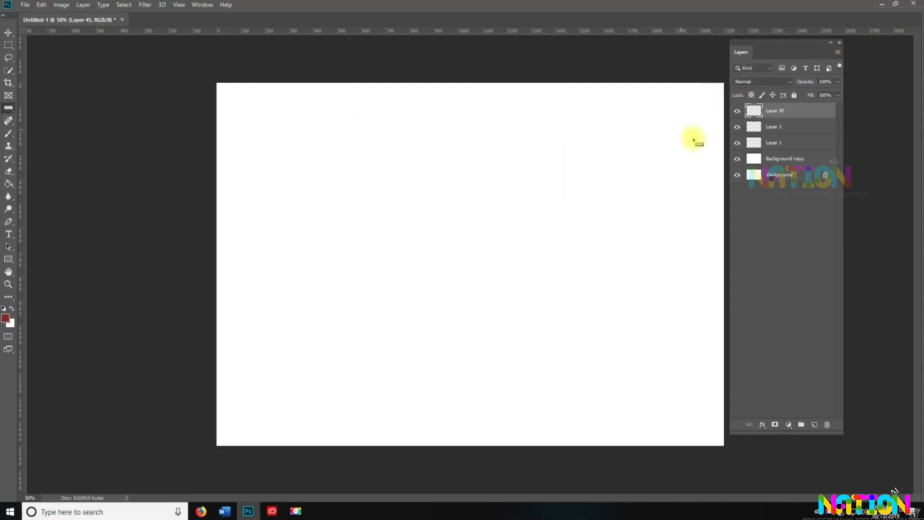
- Select Layer 2 to review its available commands, and widen the floating Layers panel nearly to the window edge
left_click(773, 126)
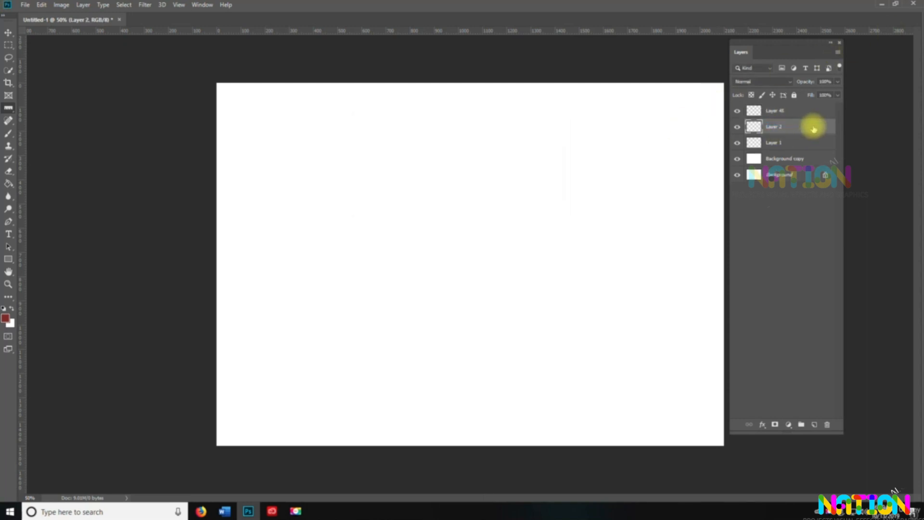
right_click(782, 129)
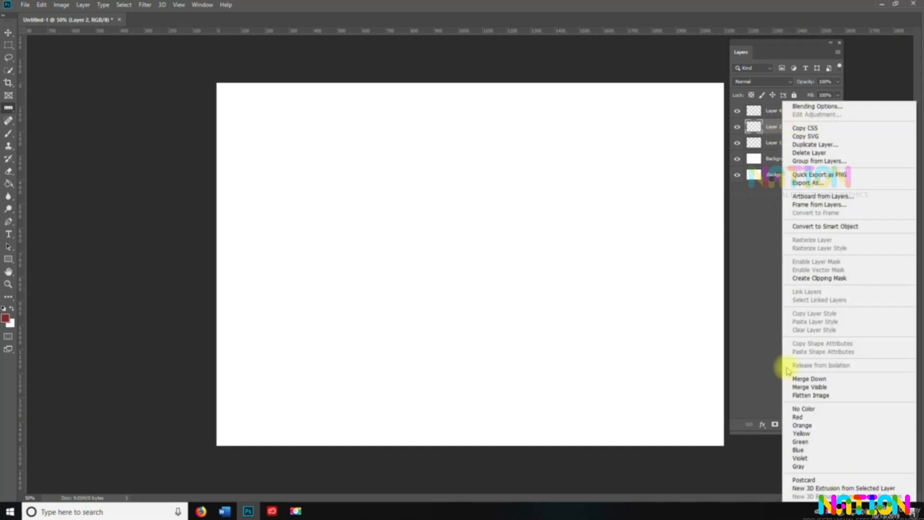
left_click(745, 320)
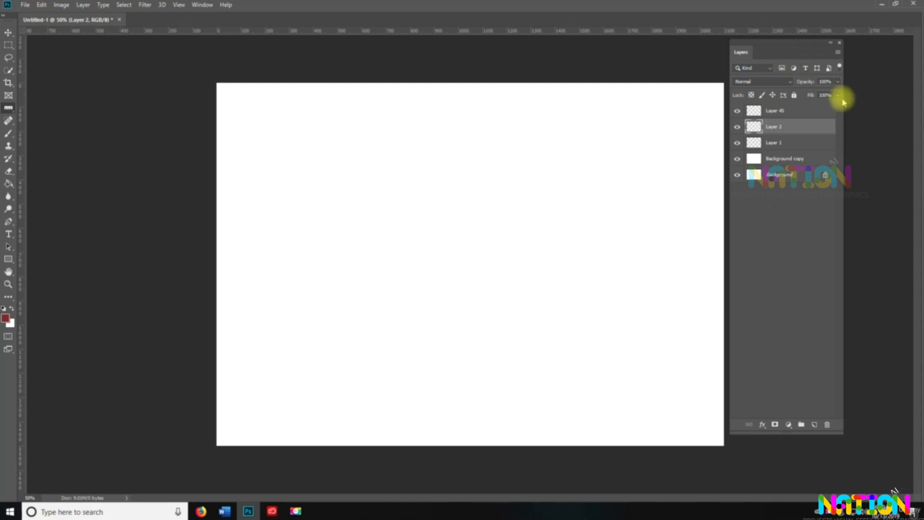
left_click_drag(843, 105, 910, 97)
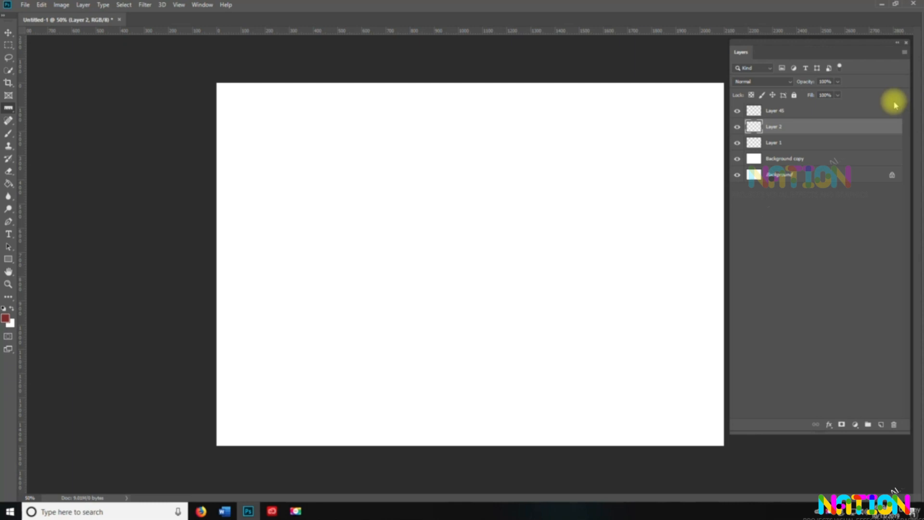
- Review the Layers panel's own commands and delete the selected Layer 2
left_click(896, 50)
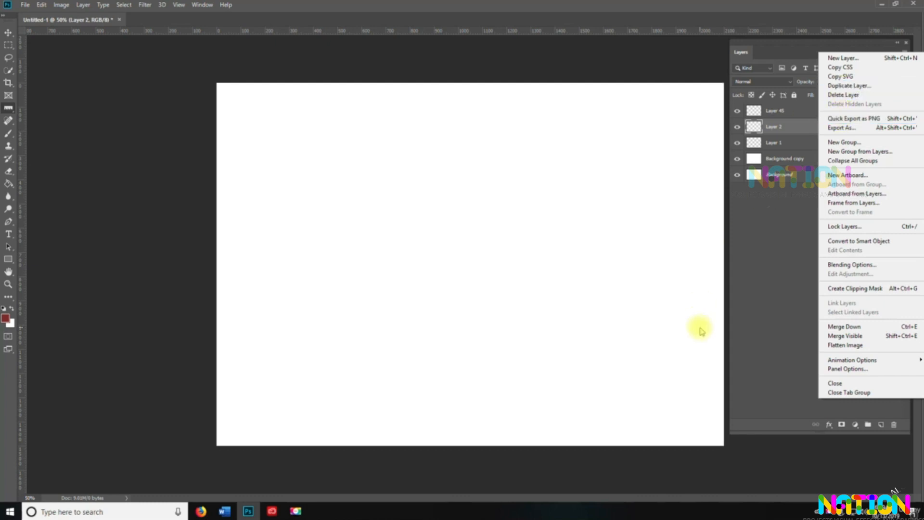
left_click(780, 246)
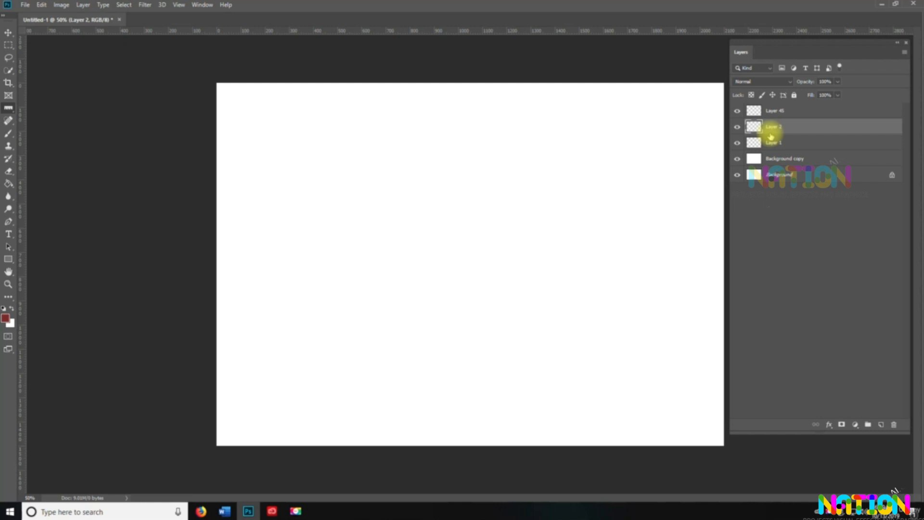
key("Delete")
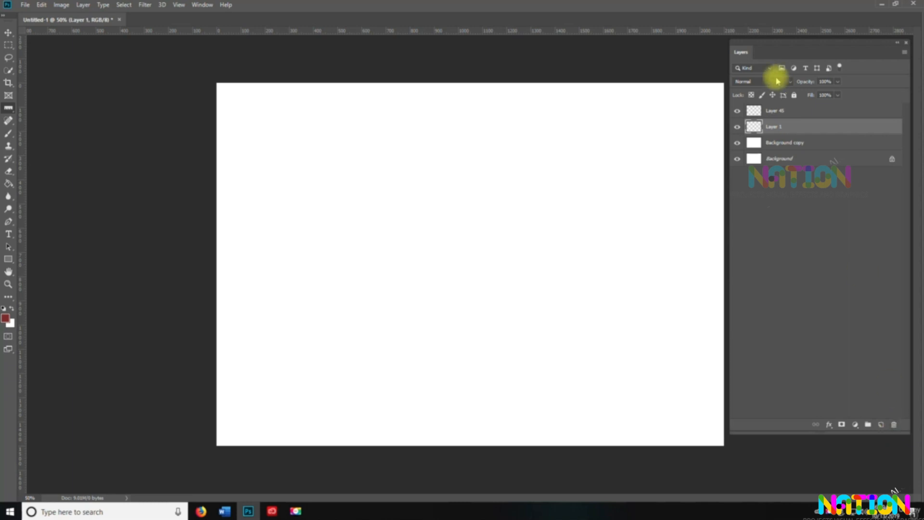
- Merge Layer 1 down into Background copy, and undo the merge
left_click(904, 53)
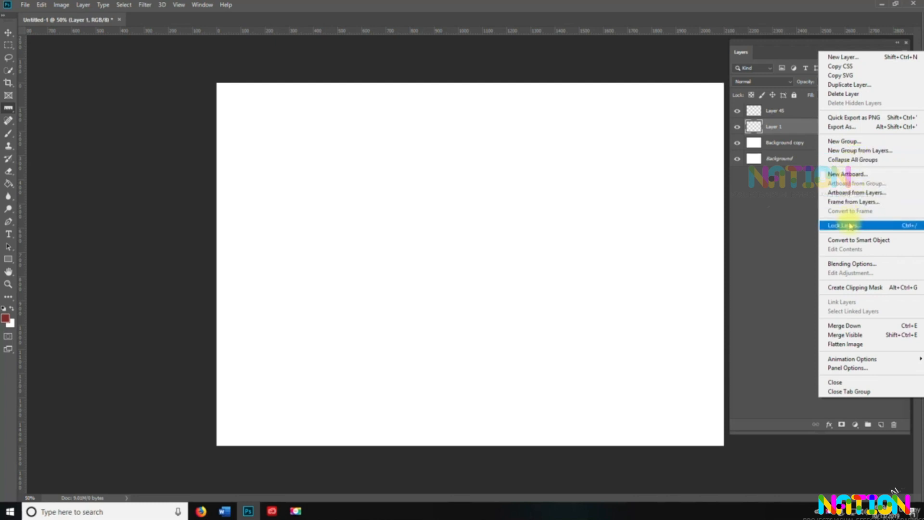
left_click(783, 206)
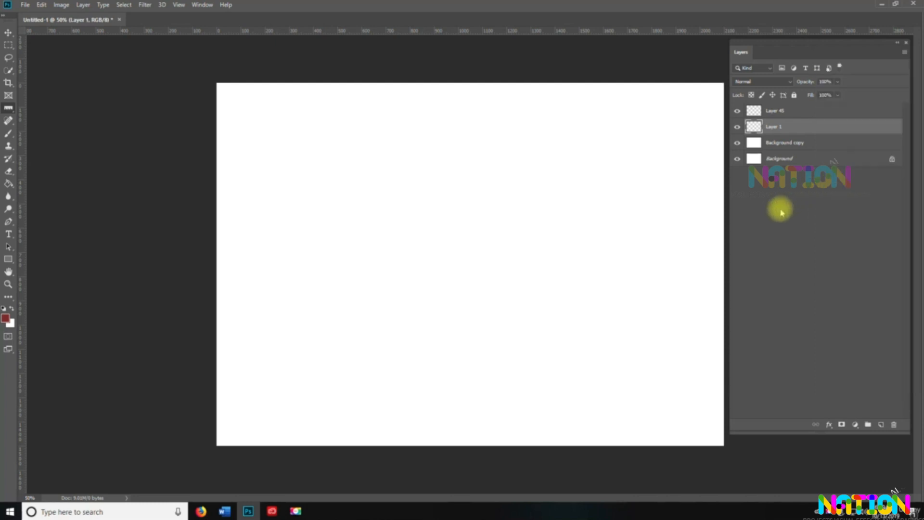
right_click(808, 124)
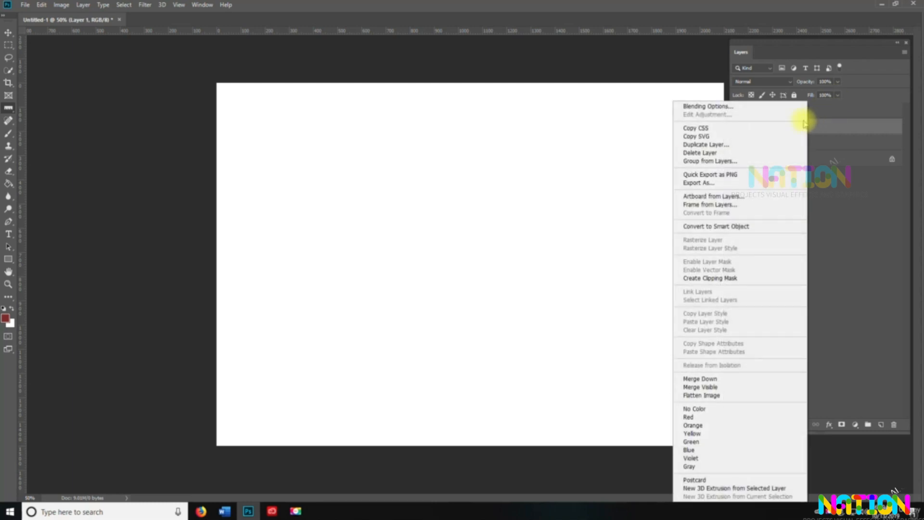
left_click(852, 127)
right_click(770, 133)
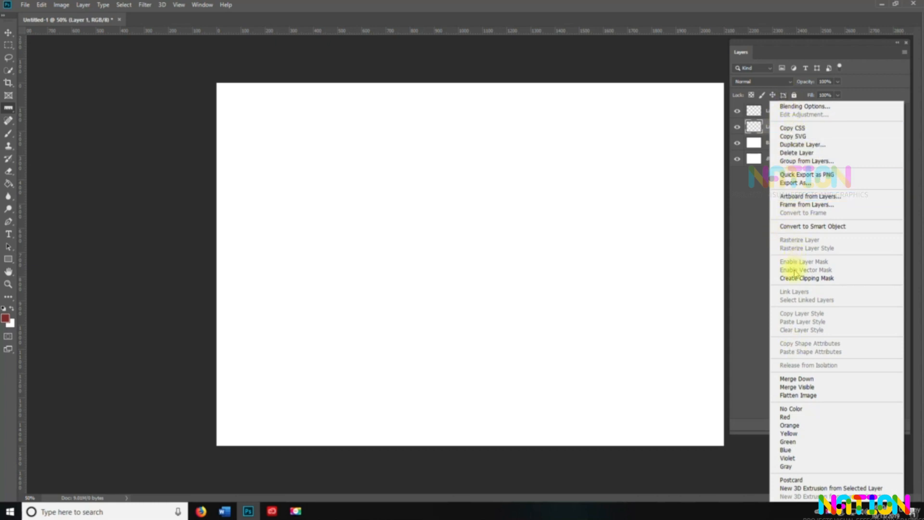
left_click(805, 378)
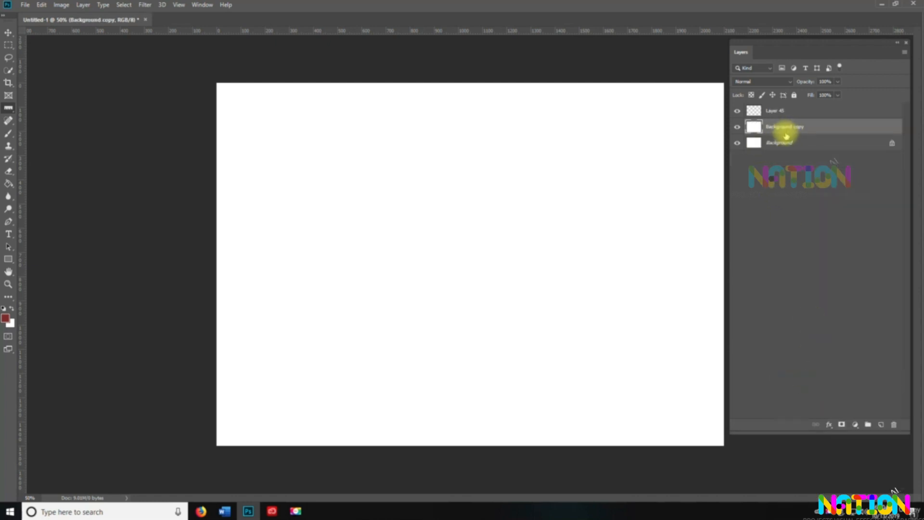
key("ctrl+z")
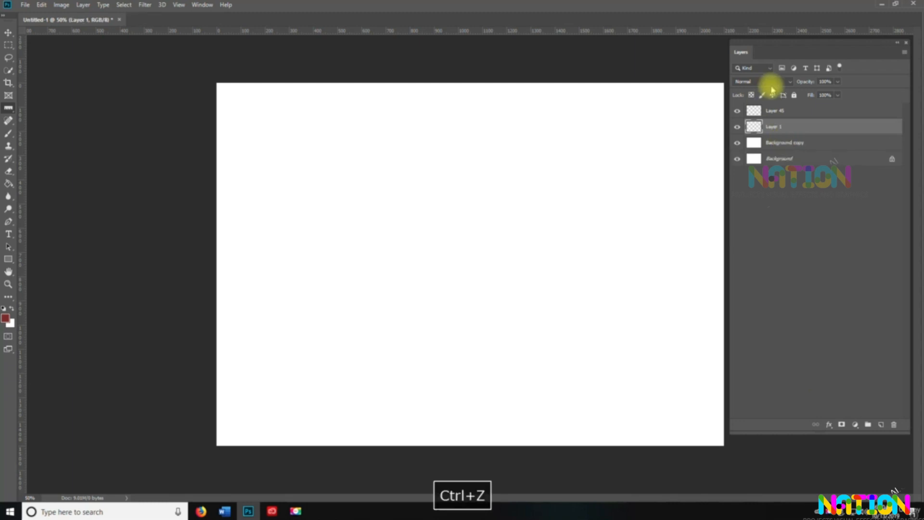
- Unlock the Background layer to turn it into a regular layer
left_click(783, 113)
left_click(787, 159)
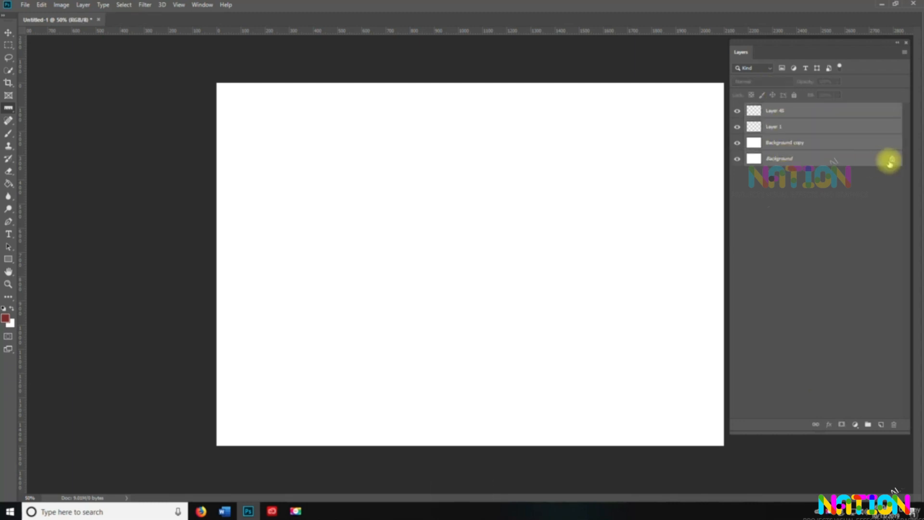
left_click(891, 159)
- Merge all four layers, from Layer 45 to Layer 0, into one layer, and undo the merge
left_click(754, 110)
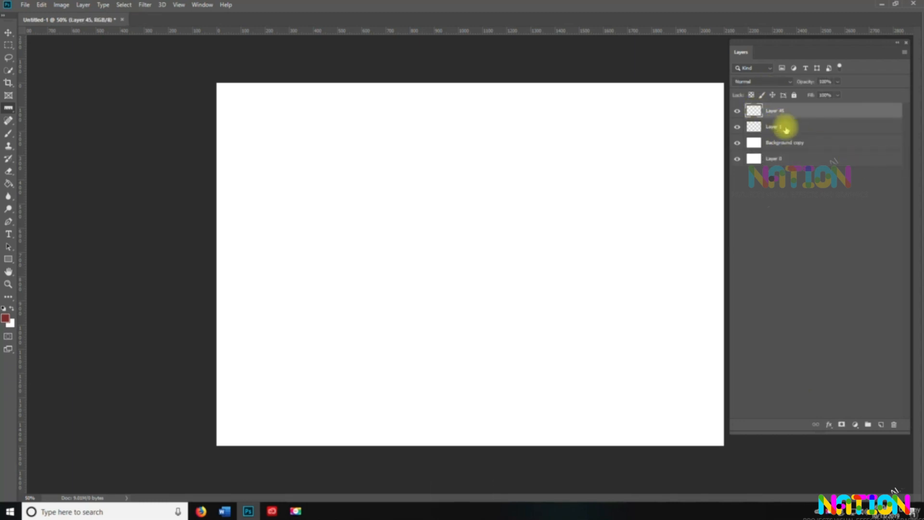
left_click(798, 157, "shift")
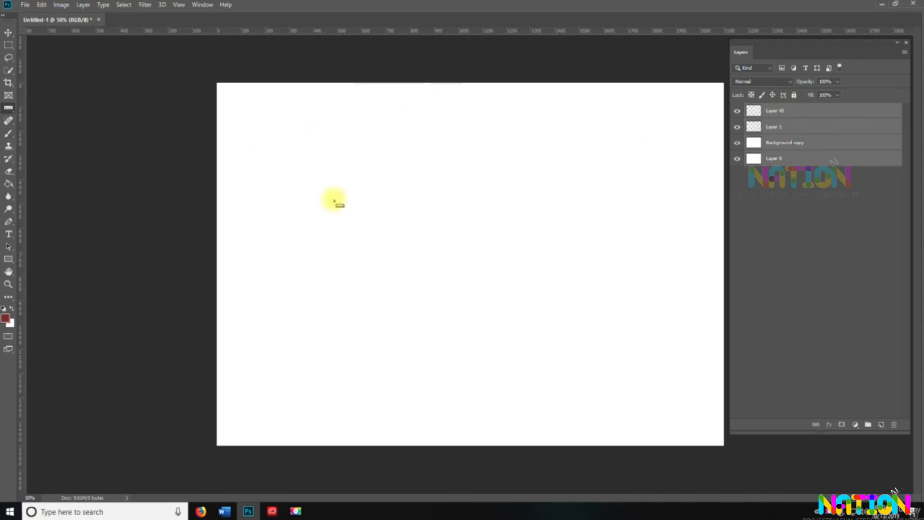
right_click(774, 115)
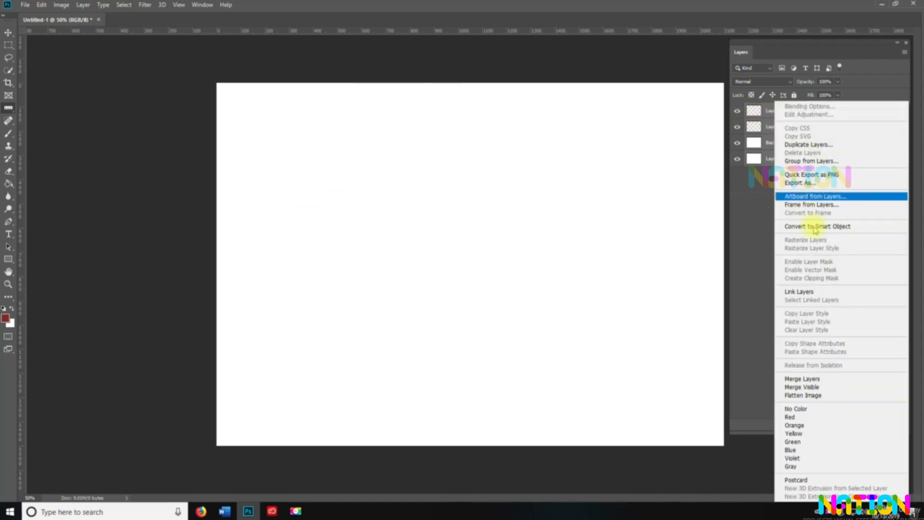
left_click(795, 380)
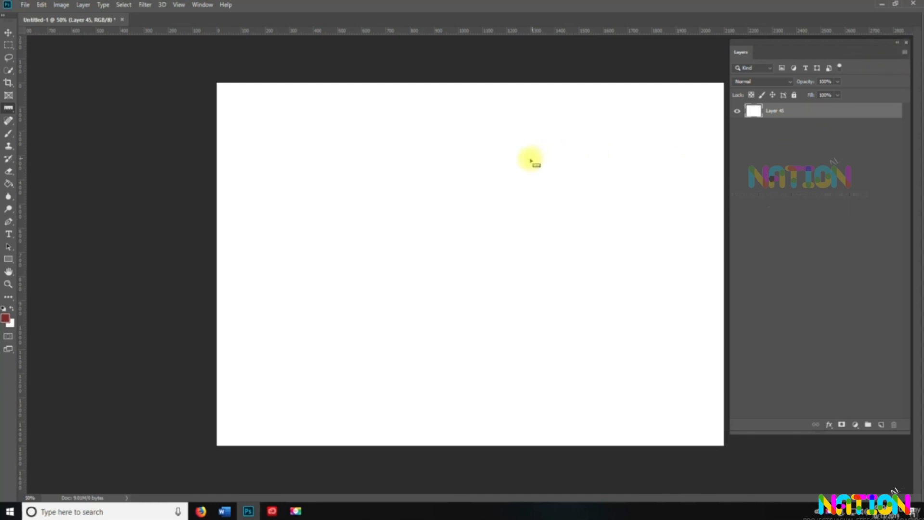
key("ctrl+z")
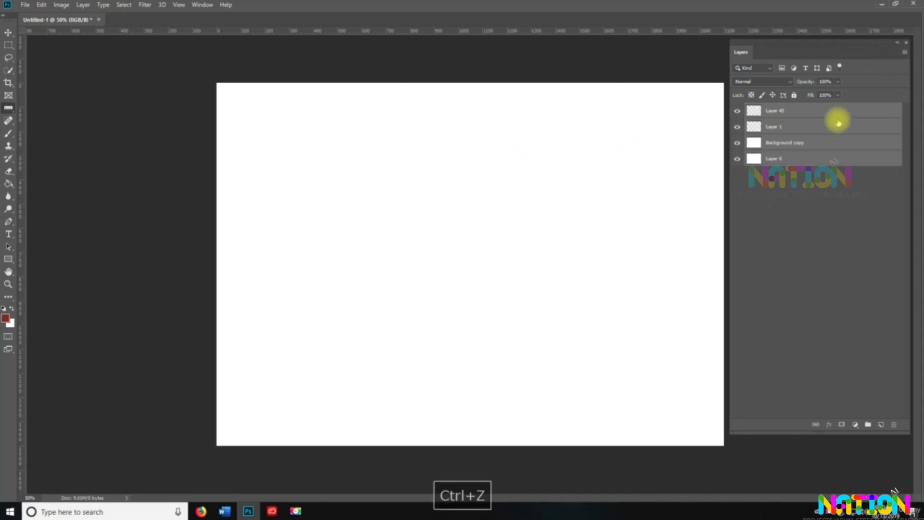
- Deselect all layers and examine the Merge and Flatten Image commands among the application's layer commands
left_click(784, 202)
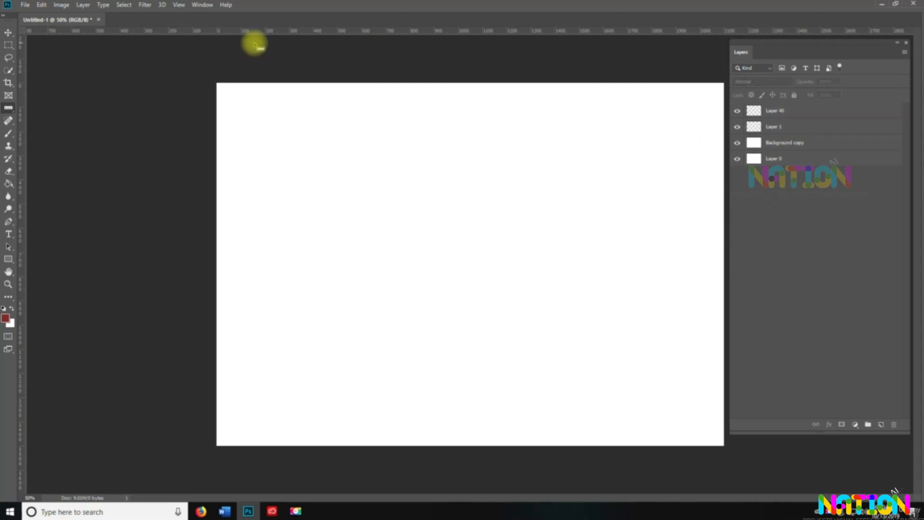
left_click(83, 5)
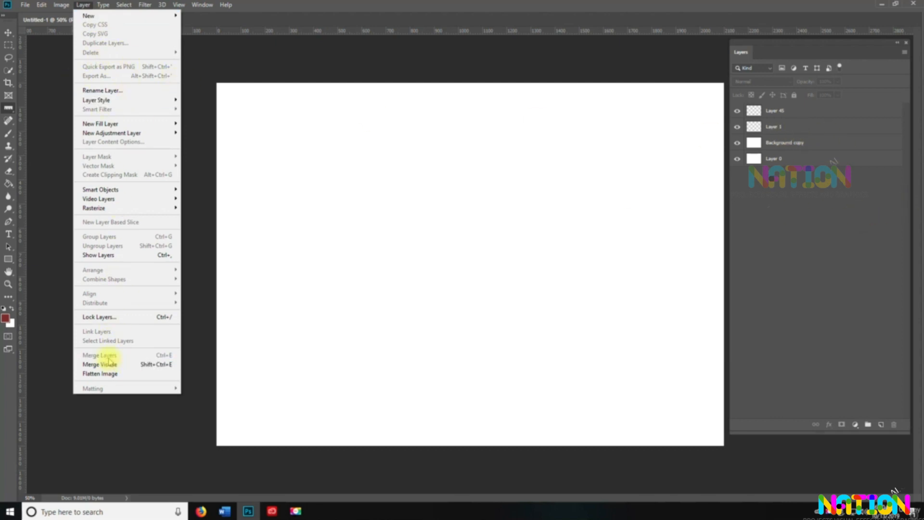
left_click(809, 224)
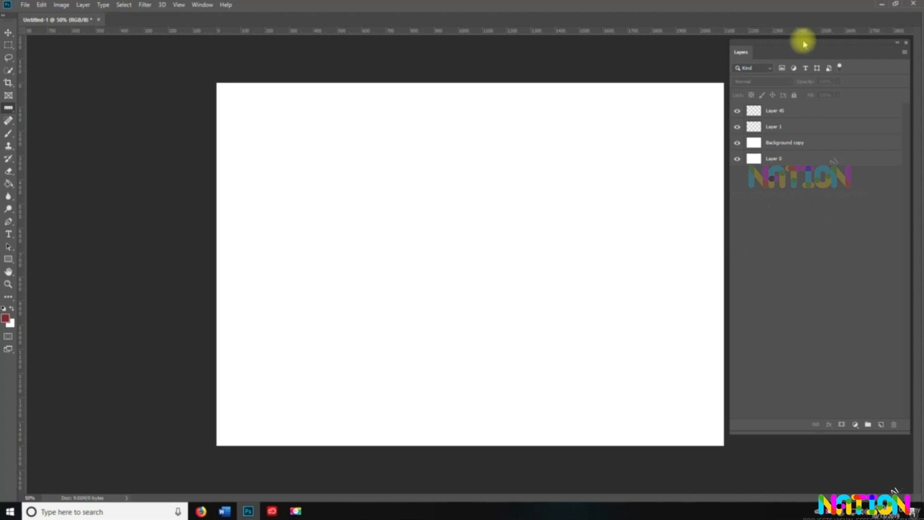
- Move the floating Layers panel over the middle of the canvas and widen it past the canvas's far edge
left_click_drag(787, 45, 412, 75)
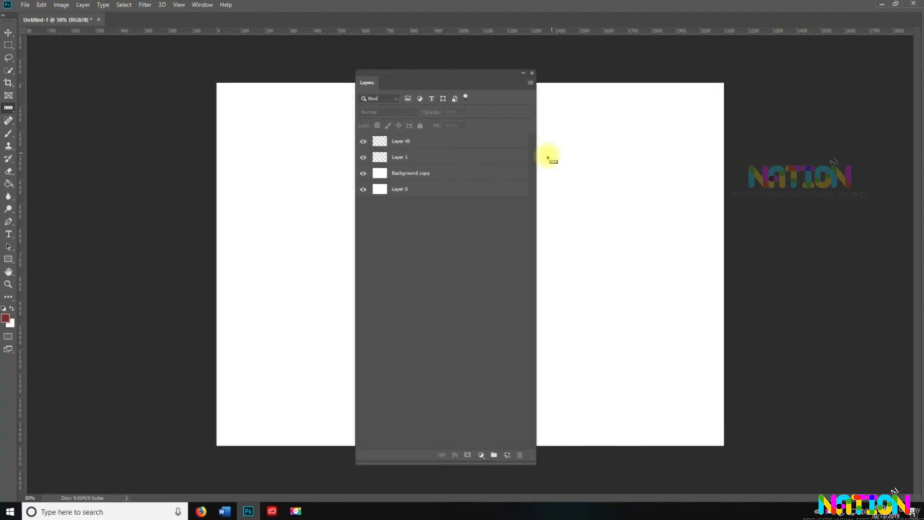
left_click_drag(536, 169, 795, 147)
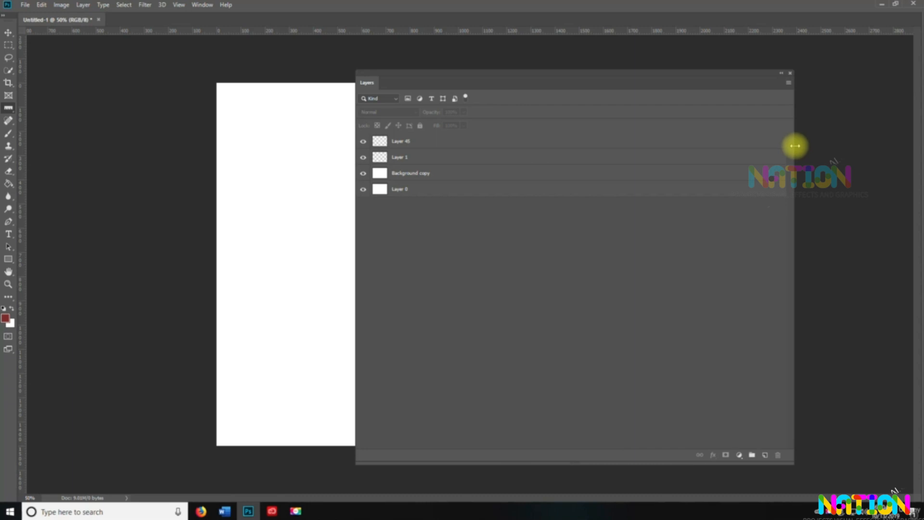
- Toggle the full lock on Layer 45 on and off, and look through the available blending modes
left_click(434, 141)
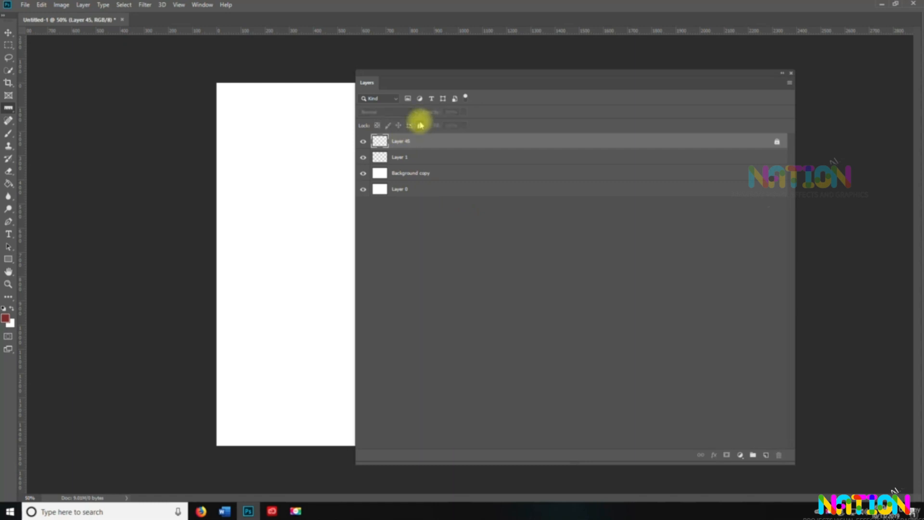
left_click(420, 125)
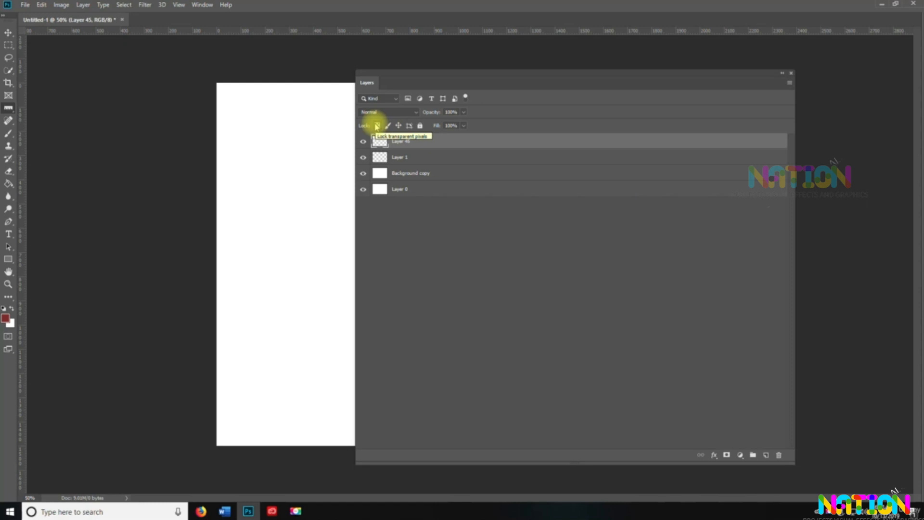
left_click(387, 114)
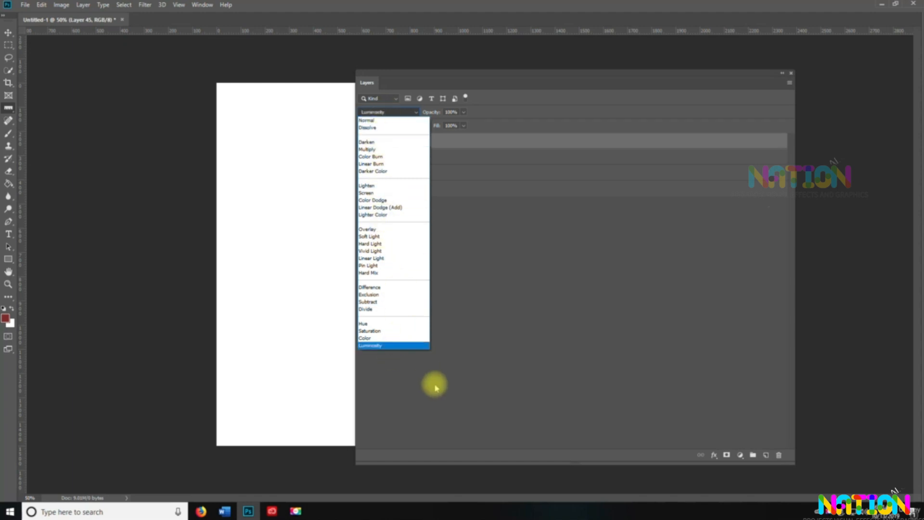
left_click(517, 292)
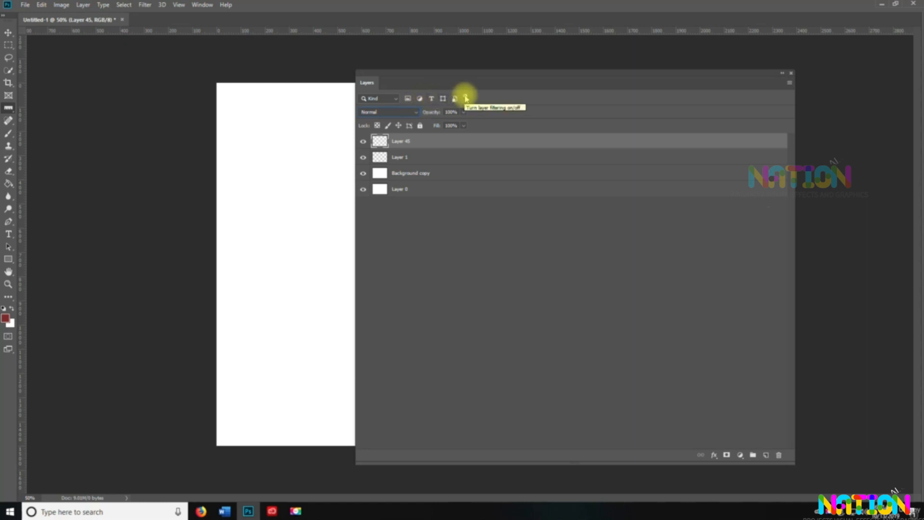
- Add the placeholder text "Lorem Ipsum" to the upper canvas and a second text layer reading "dddd" below it
left_click(11, 235)
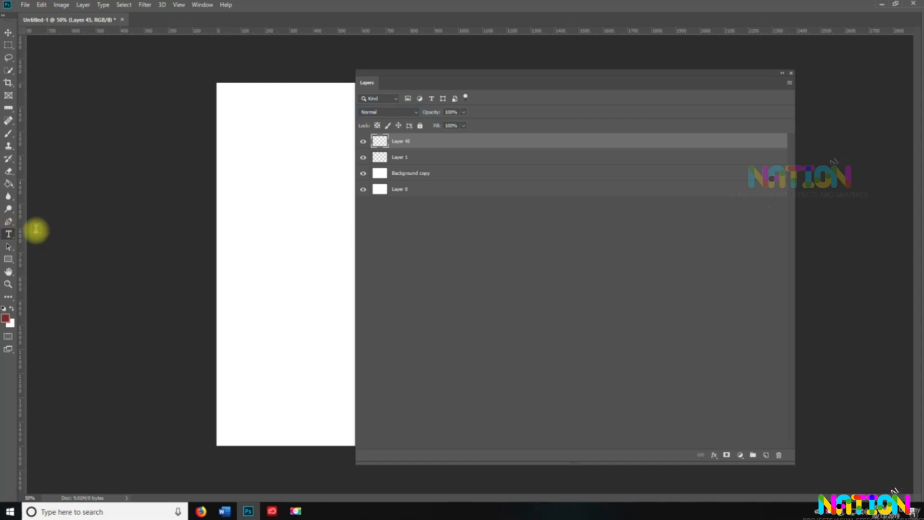
left_click(266, 207)
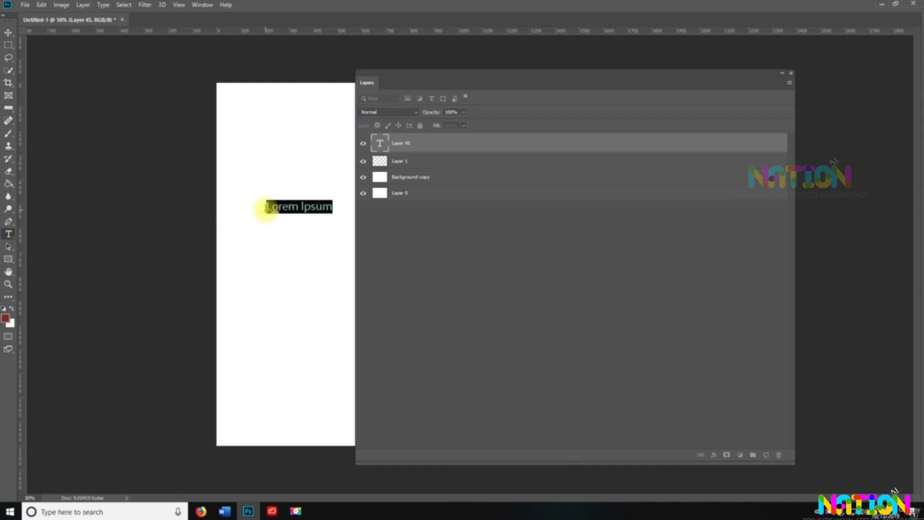
left_click(354, 199)
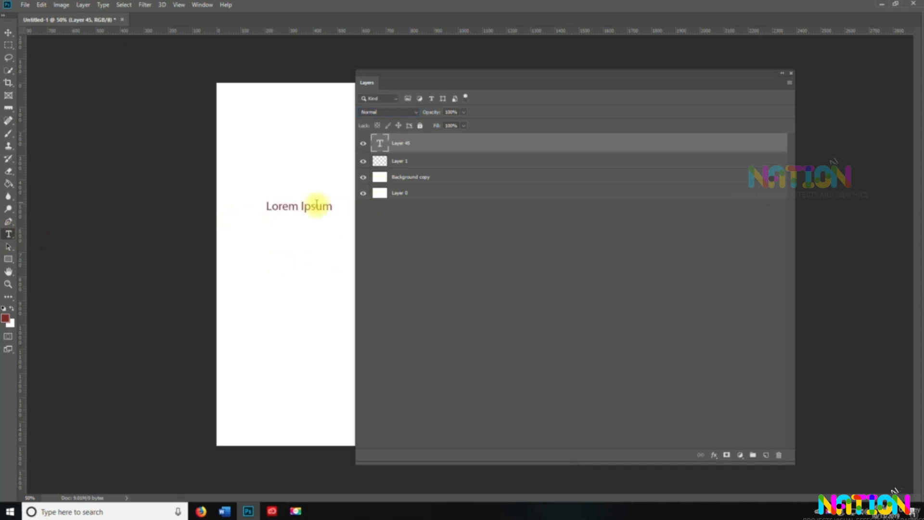
left_click(252, 272)
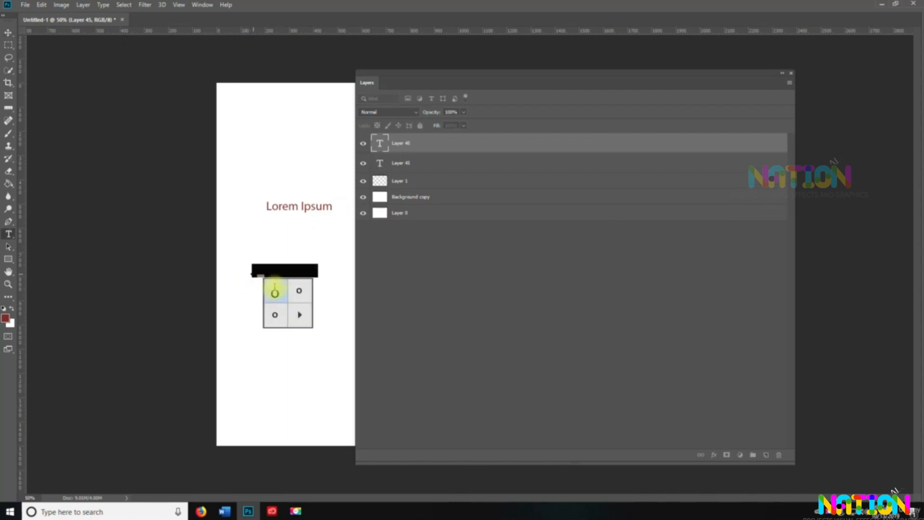
type("d")
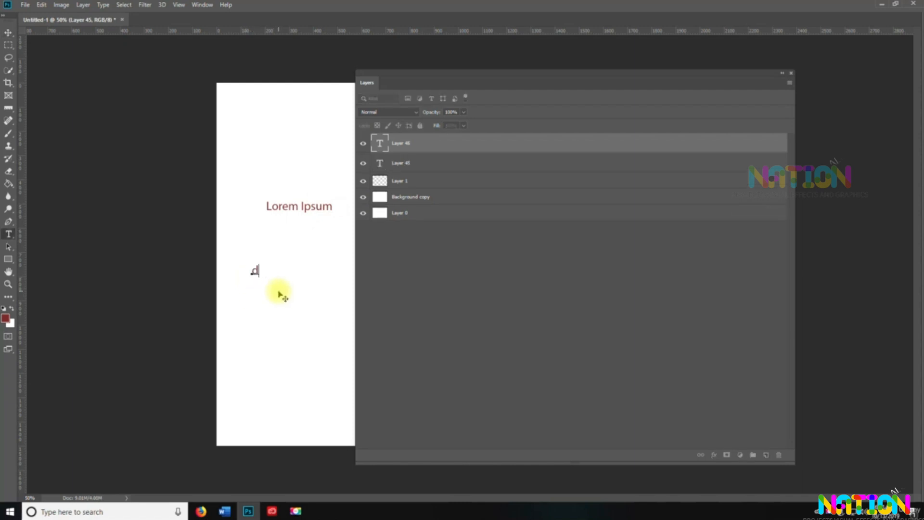
left_click(282, 294)
key("v")
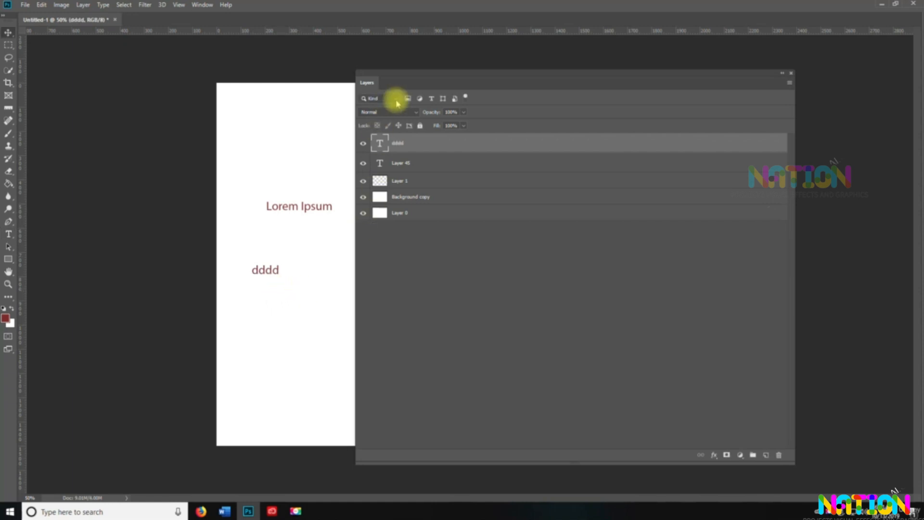
- Filter the layer list by type layers and by pixel layers, and clear the filter to list all layers
left_click(433, 99)
left_click(433, 99)
left_click(432, 98)
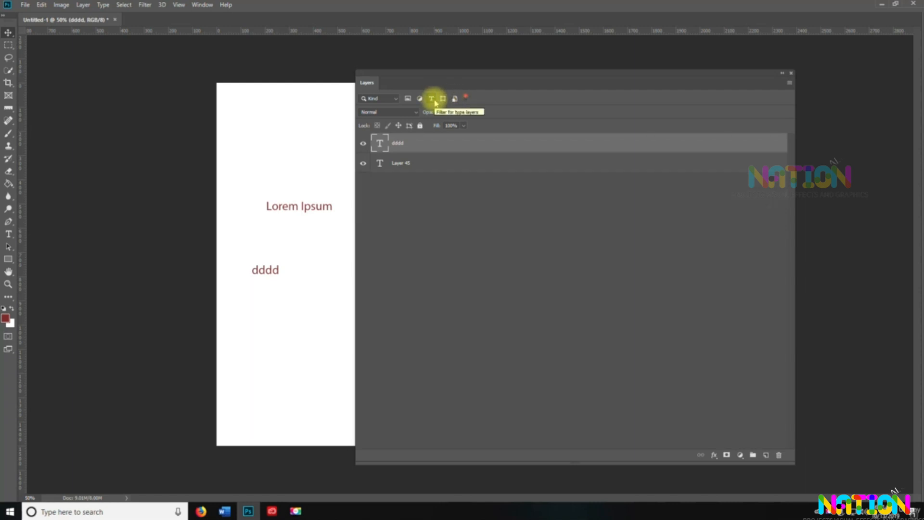
left_click(432, 99)
left_click(408, 99)
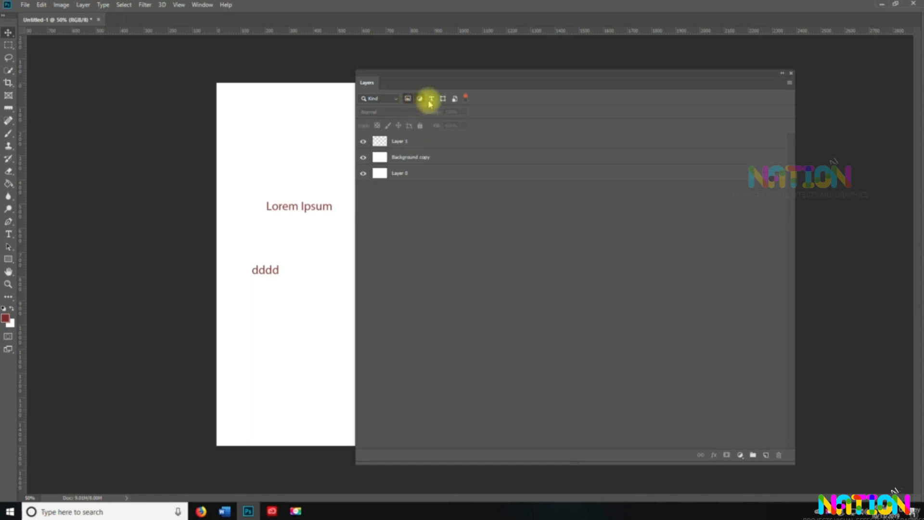
left_click(431, 102)
left_click(432, 102)
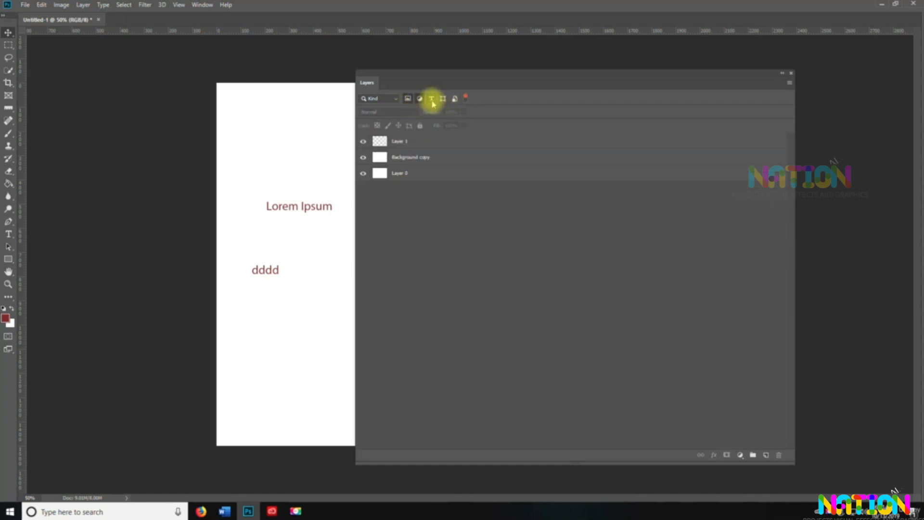
left_click(410, 100)
left_click(408, 99)
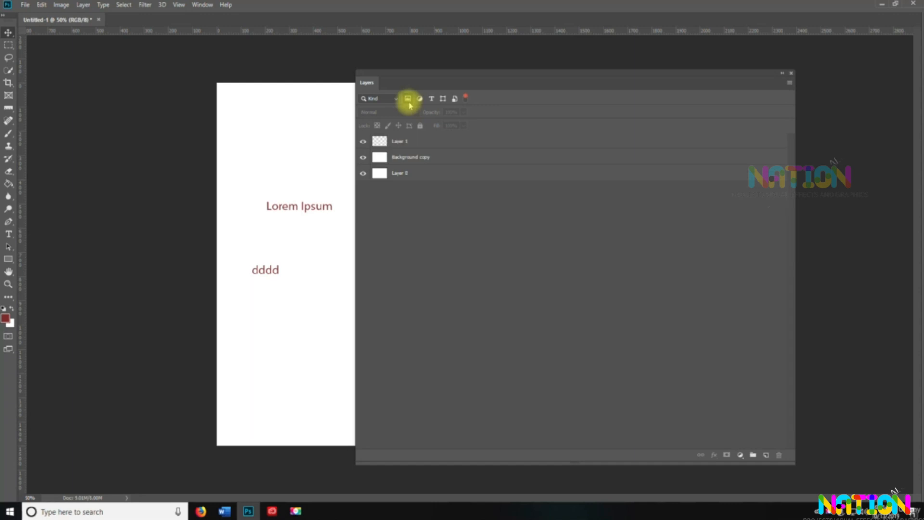
left_click(410, 99)
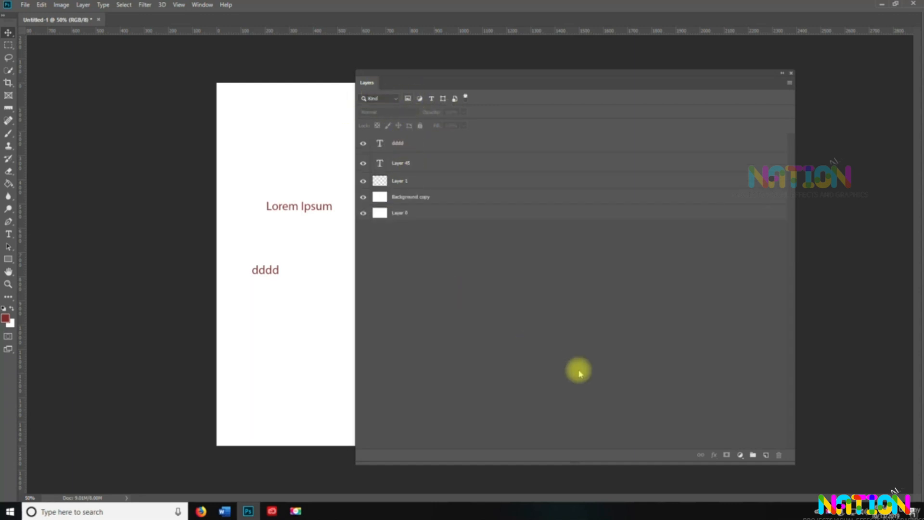
- Create a new layer group and name it "Background"
left_click(753, 455)
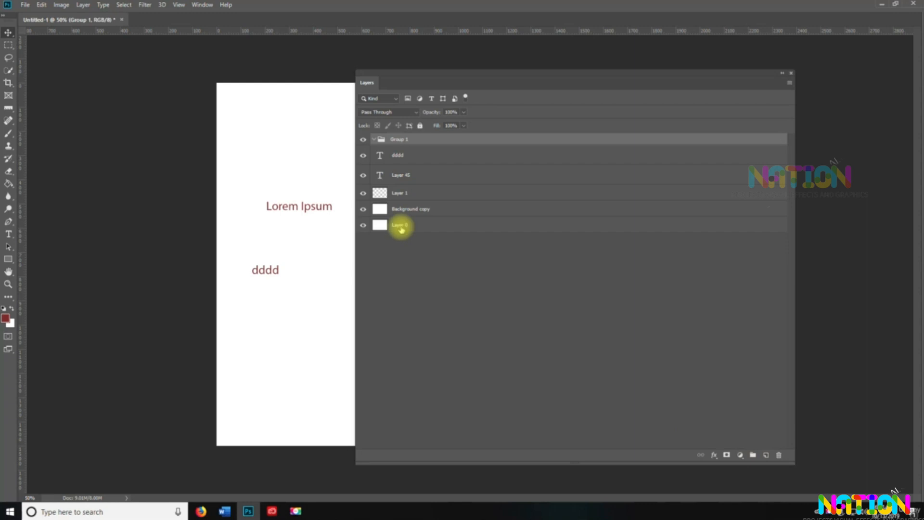
double_click(400, 139)
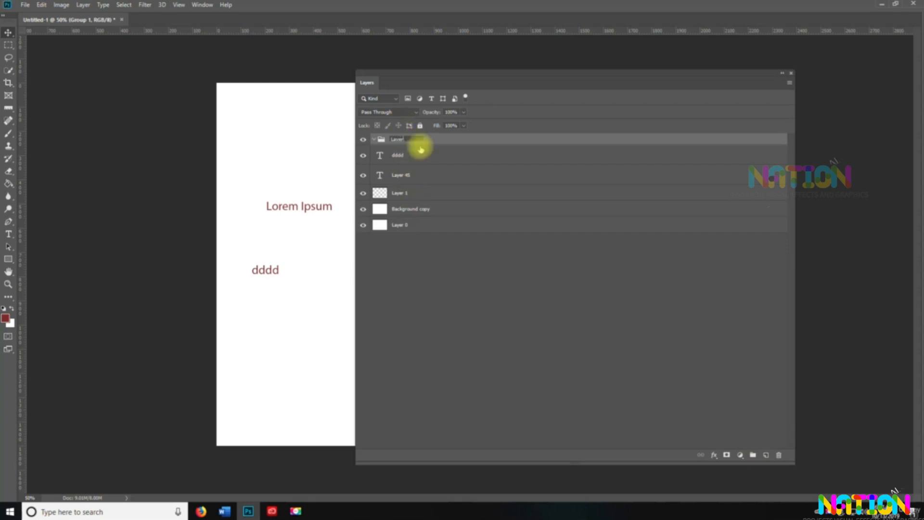
type("Background")
- Move Layer 1, Background copy and Layer 0 into the Background group and collapse the group
left_click(401, 192)
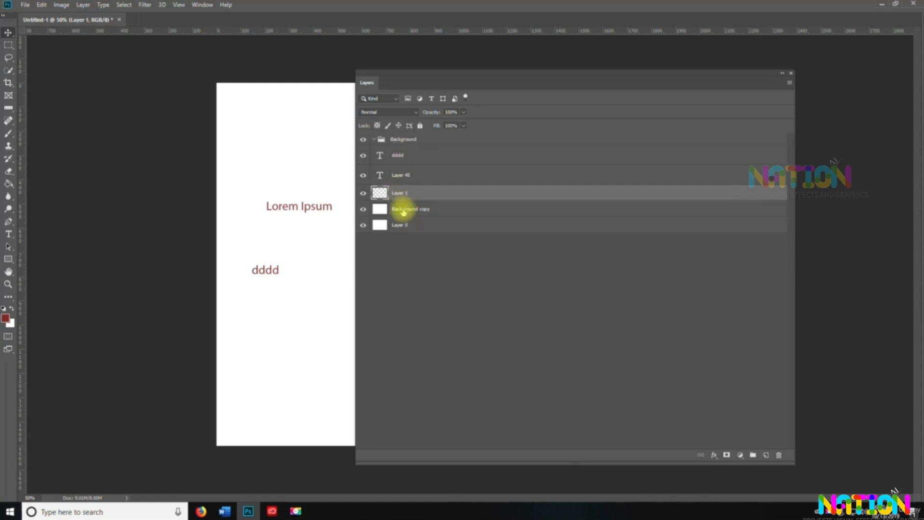
left_click(404, 212, "shift")
left_click(403, 225, "shift")
left_click_drag(393, 191, 398, 152)
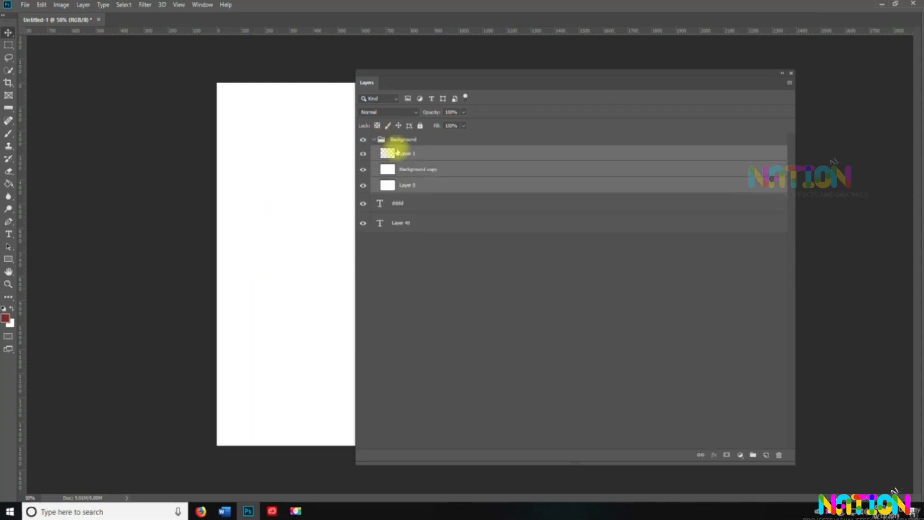
left_click(374, 139)
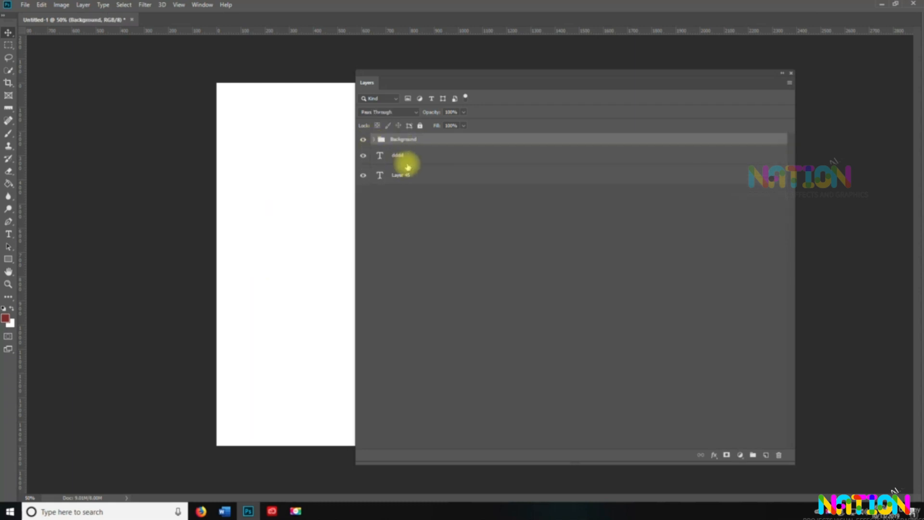
- Create another layer group above the Background group and name it "Text"
left_click(753, 454)
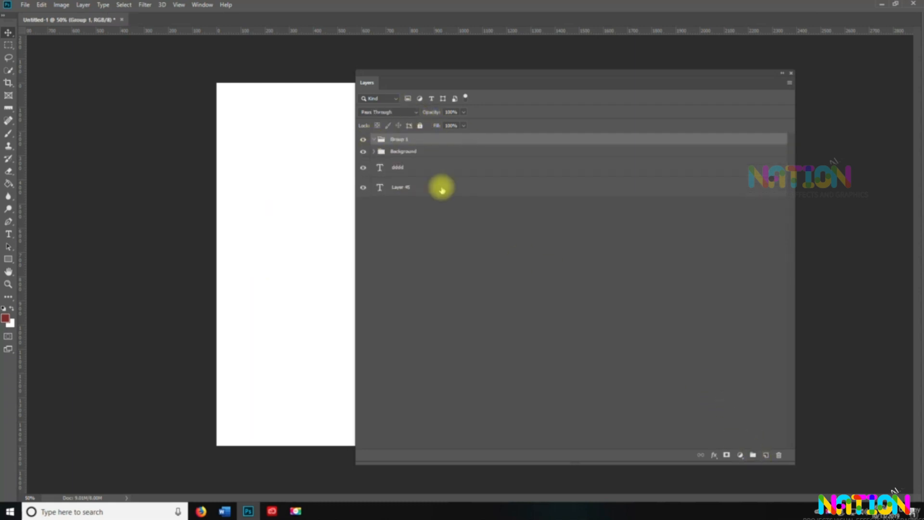
double_click(396, 139)
type("Text")
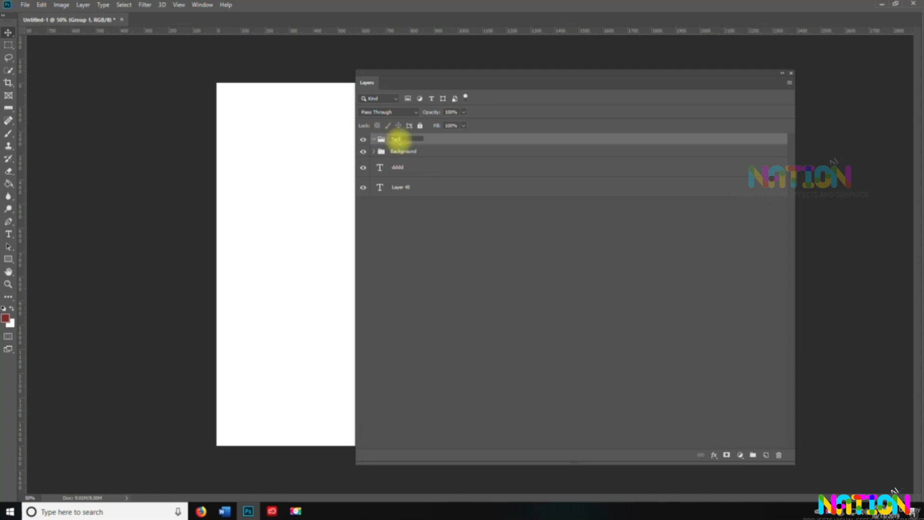
- Move the dddd and Layer 45 text layers into the Text group and collapse the group
left_click(397, 167)
left_click(398, 190, "shift")
left_click_drag(398, 190, 398, 145)
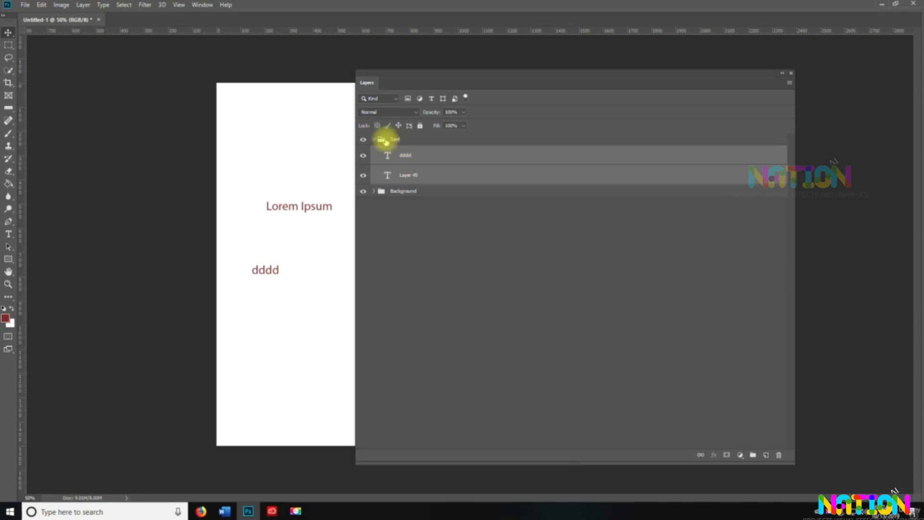
left_click(373, 139)
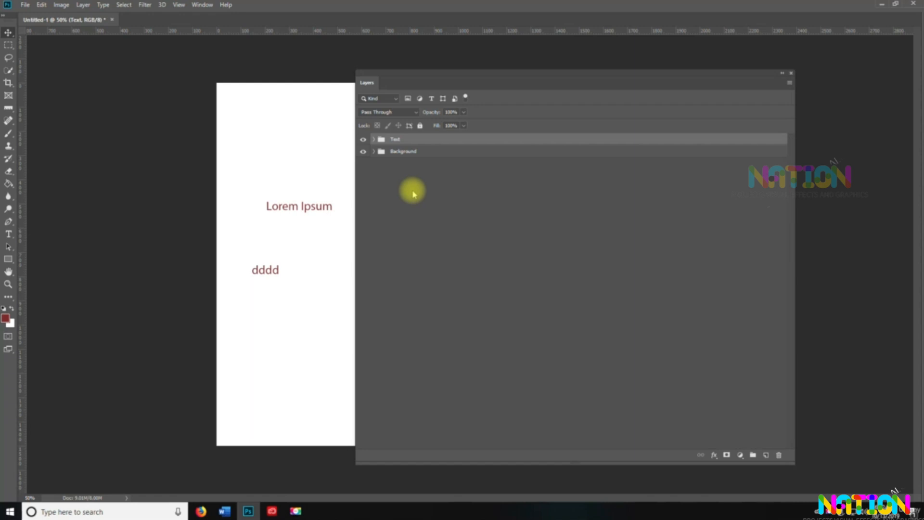
- Move the Background group above the Text group, and return it to its place below the Text group
left_click(421, 152)
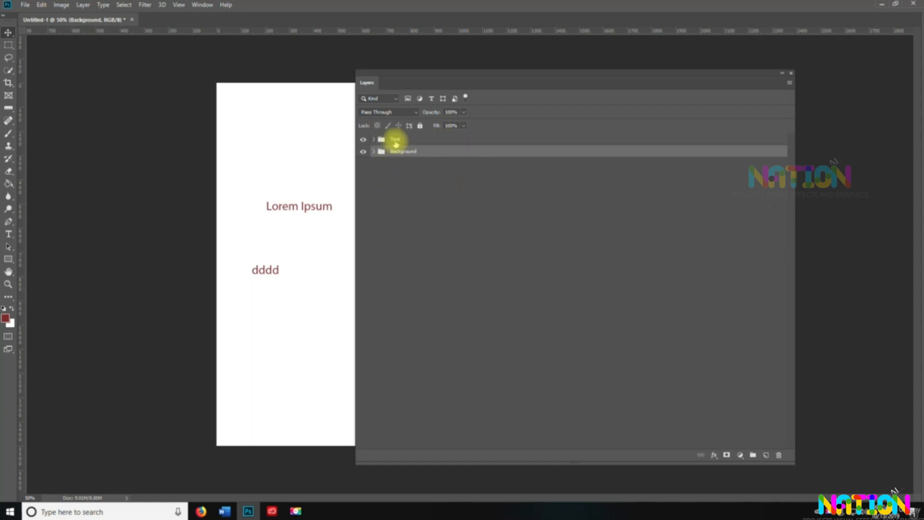
left_click_drag(391, 152, 392, 138)
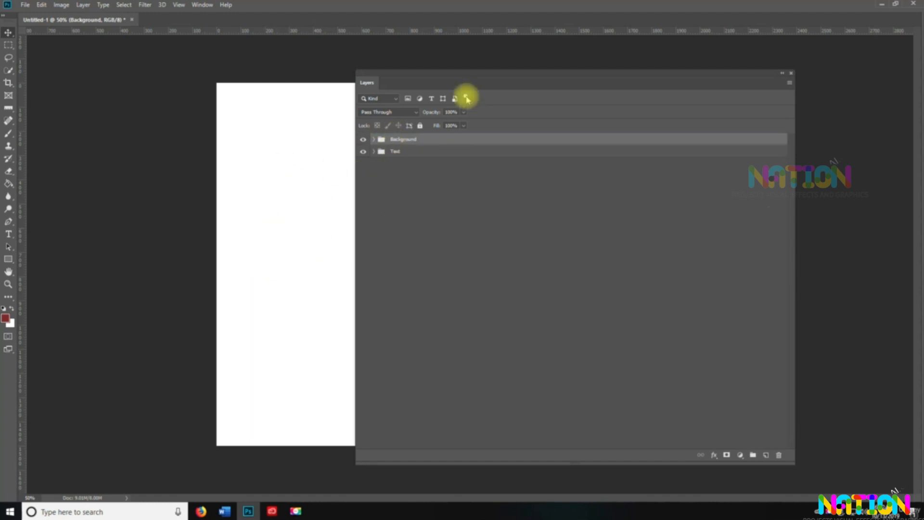
mouse_move(466, 74)
left_mouse_down()
mouse_move(658, 67)
mouse_move(473, 66)
left_mouse_up()
mouse_move(411, 130)
left_mouse_down()
mouse_move(411, 163)
mouse_move(407, 140)
left_mouse_up()
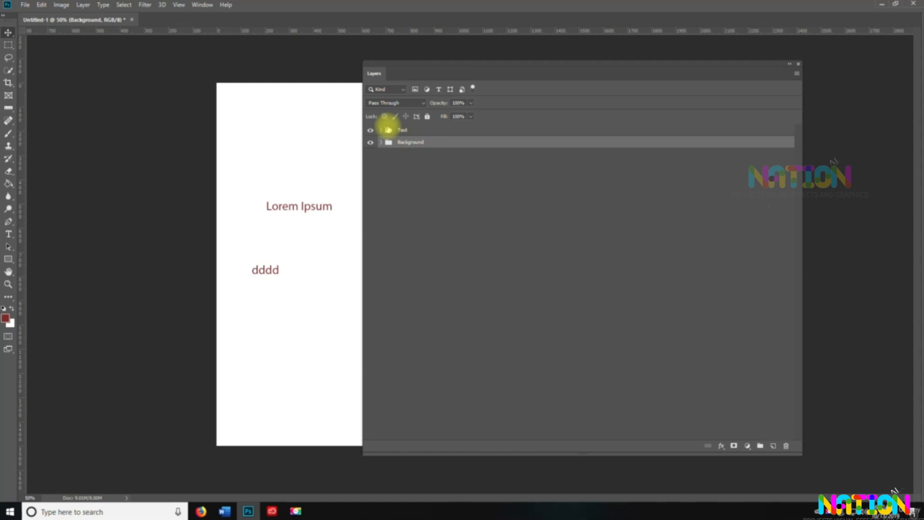
- Delete the Text group together with the text layers inside it
left_click(401, 134)
key("Delete")
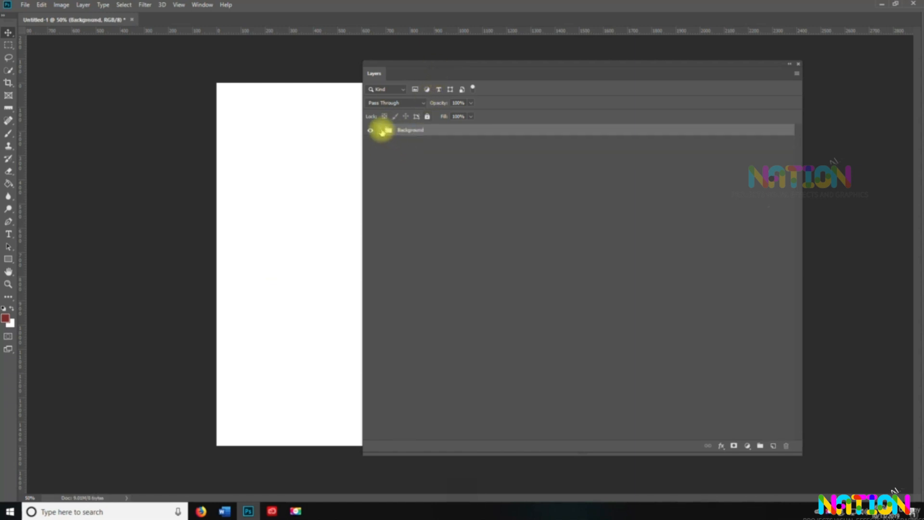
- Expand the Background group and narrow the Layers panel to uncover more of the canvas
left_click(382, 131)
left_click_drag(365, 143, 608, 143)
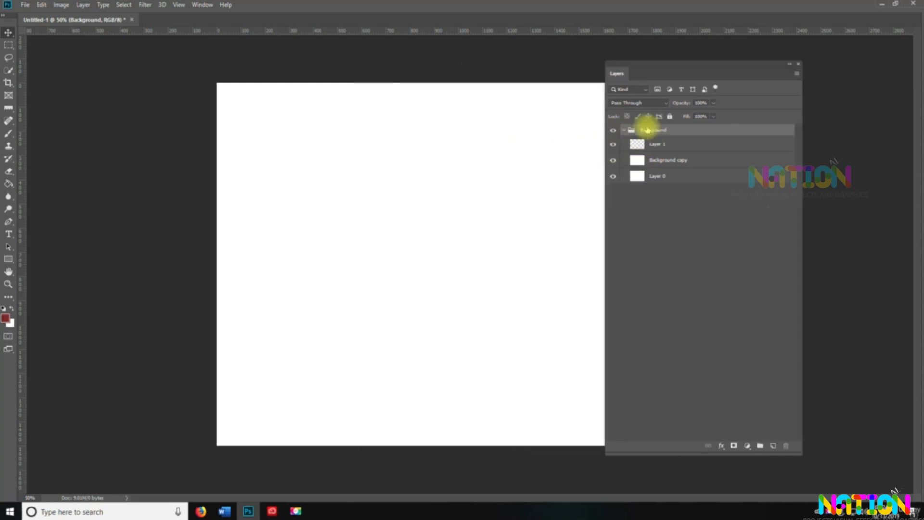